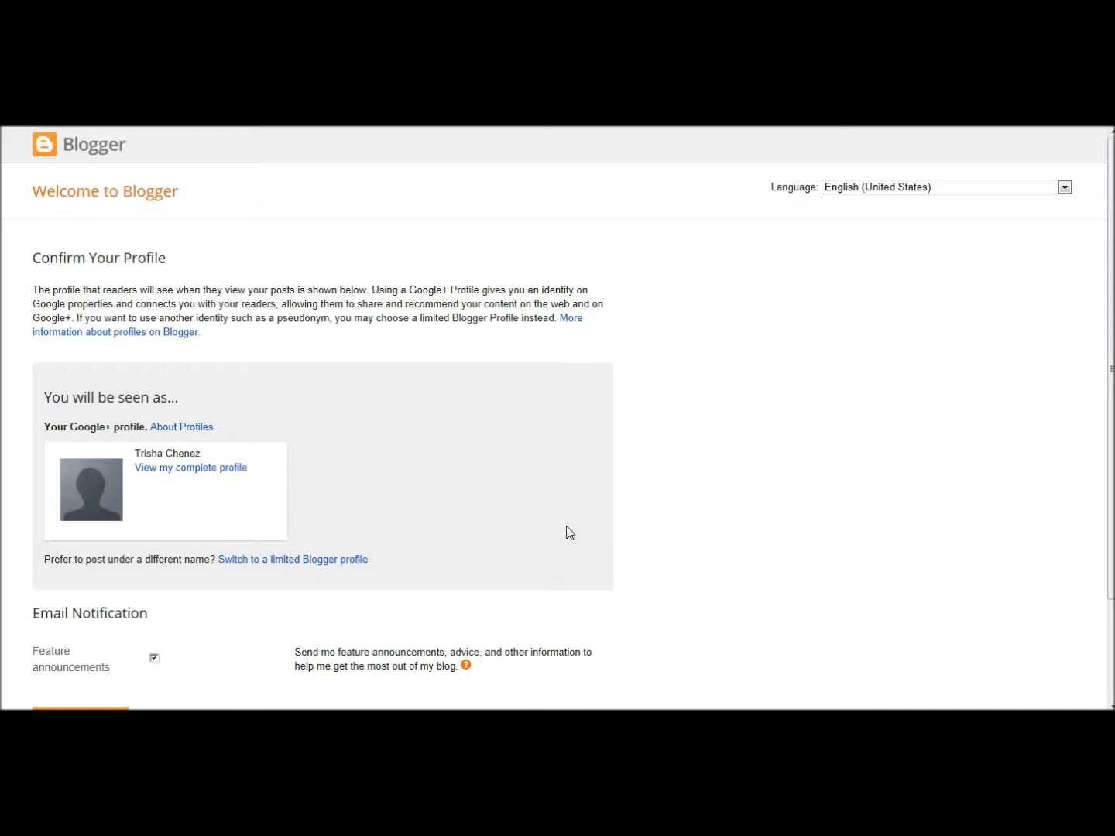
- Confirm the Google+ profile on the Welcome to Blogger page and continue to the dashboard
click(581, 517)
scroll(658, 490, down, 2)
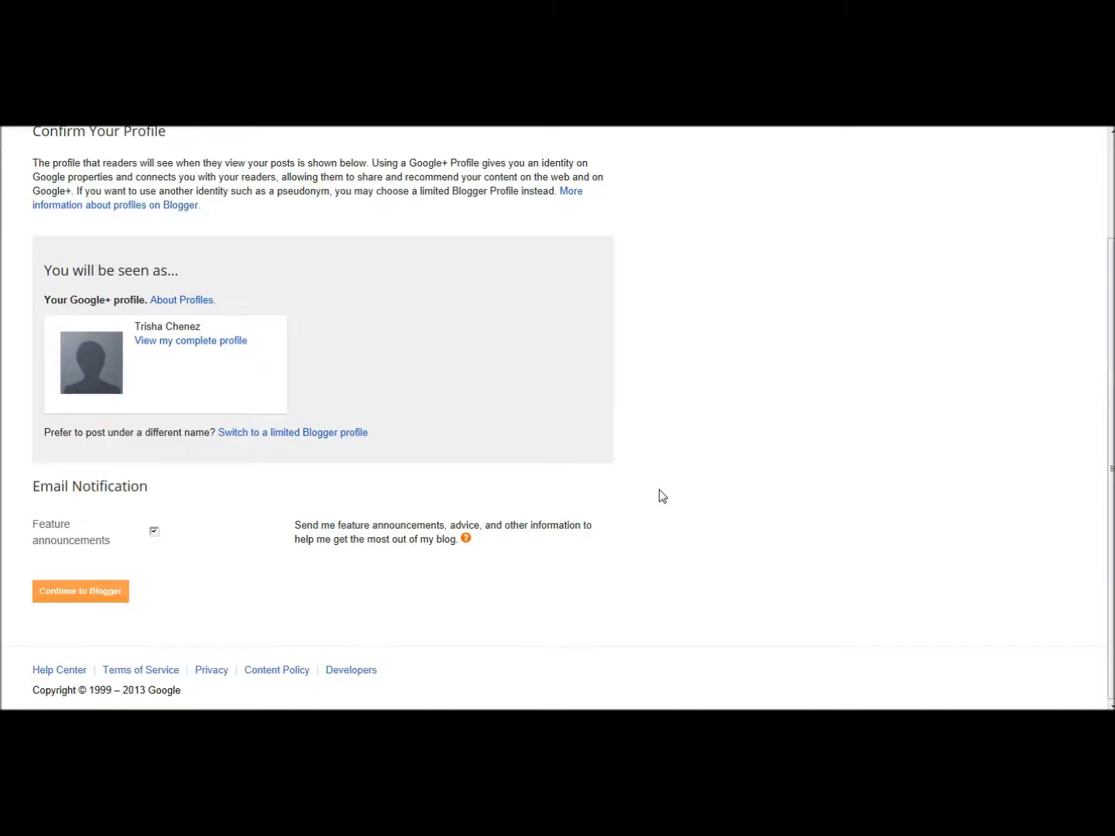
click(102, 593)
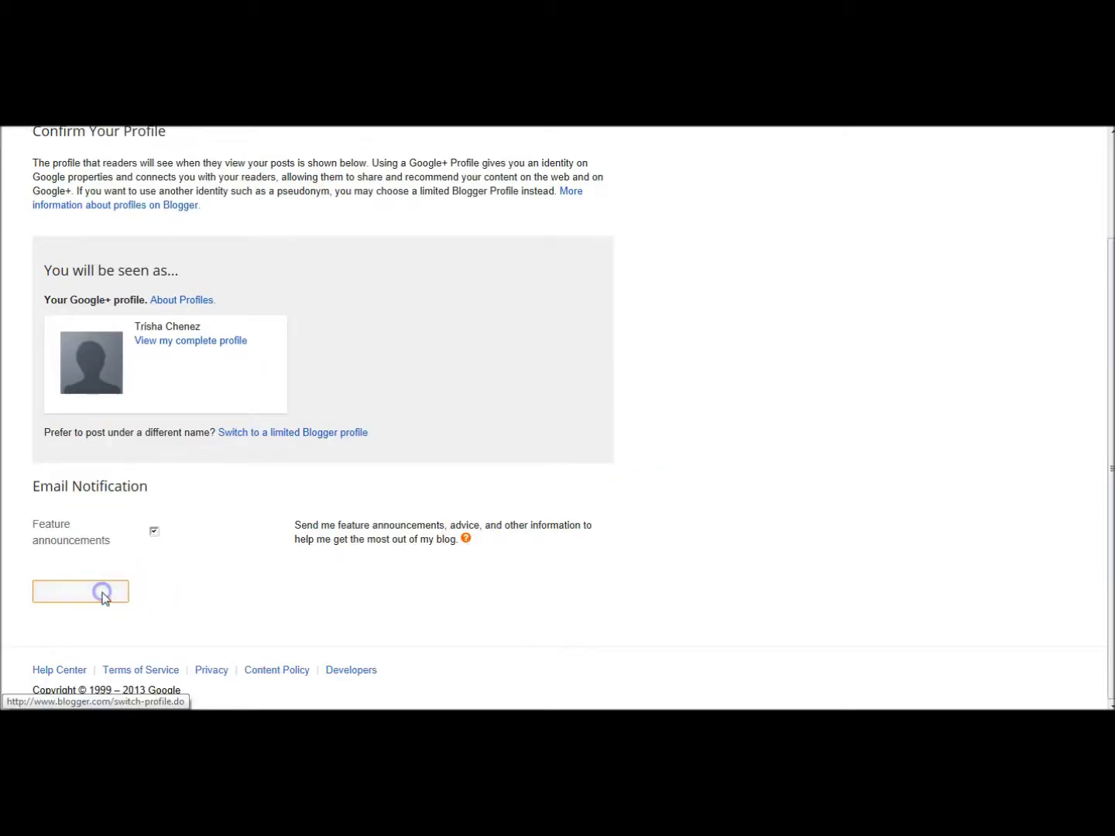
- Start a new blog titled 'Trisha's Tomatoes' with the address trishatomatoes.blogspot.com
click(109, 231)
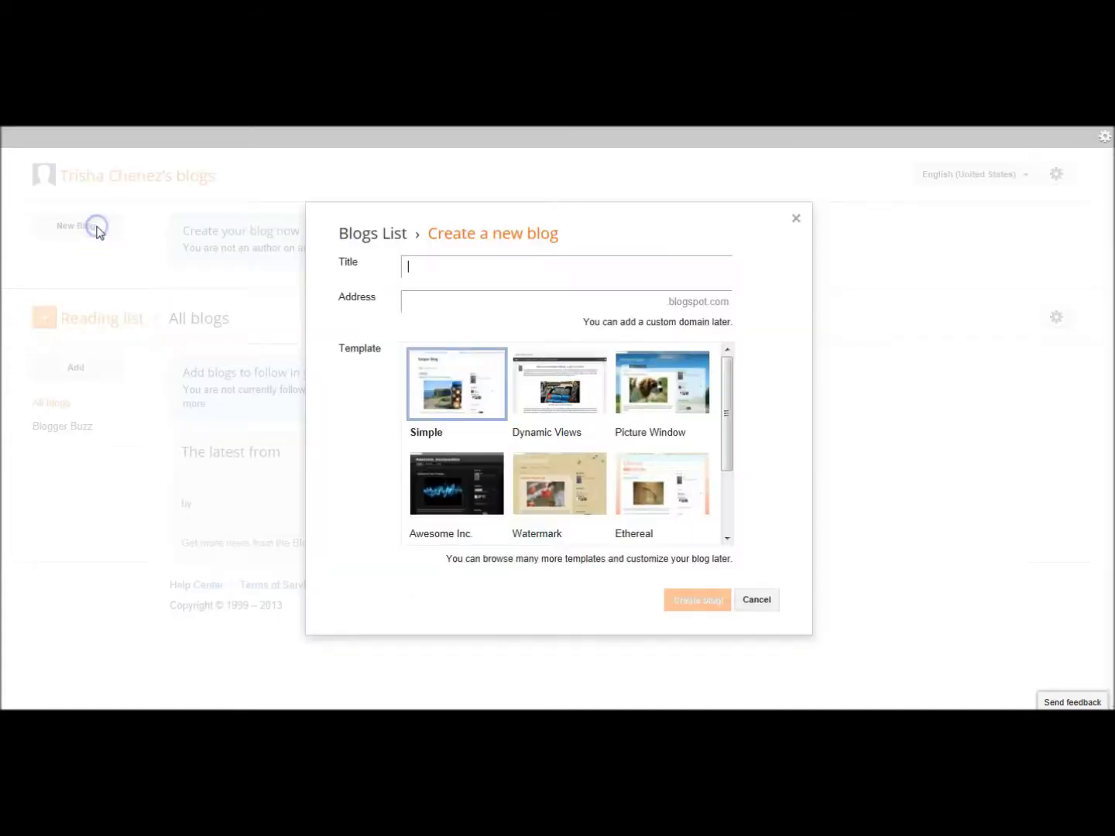
click(431, 267)
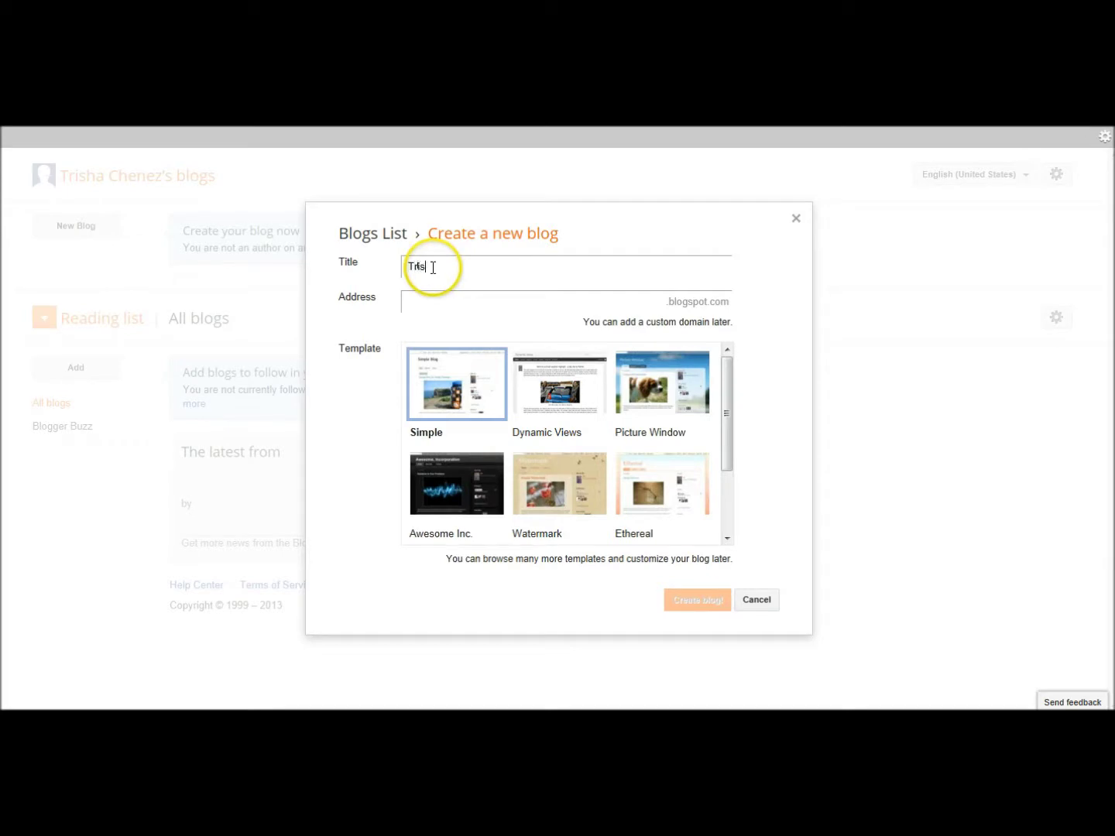
text(Trisha's Tomatoes)
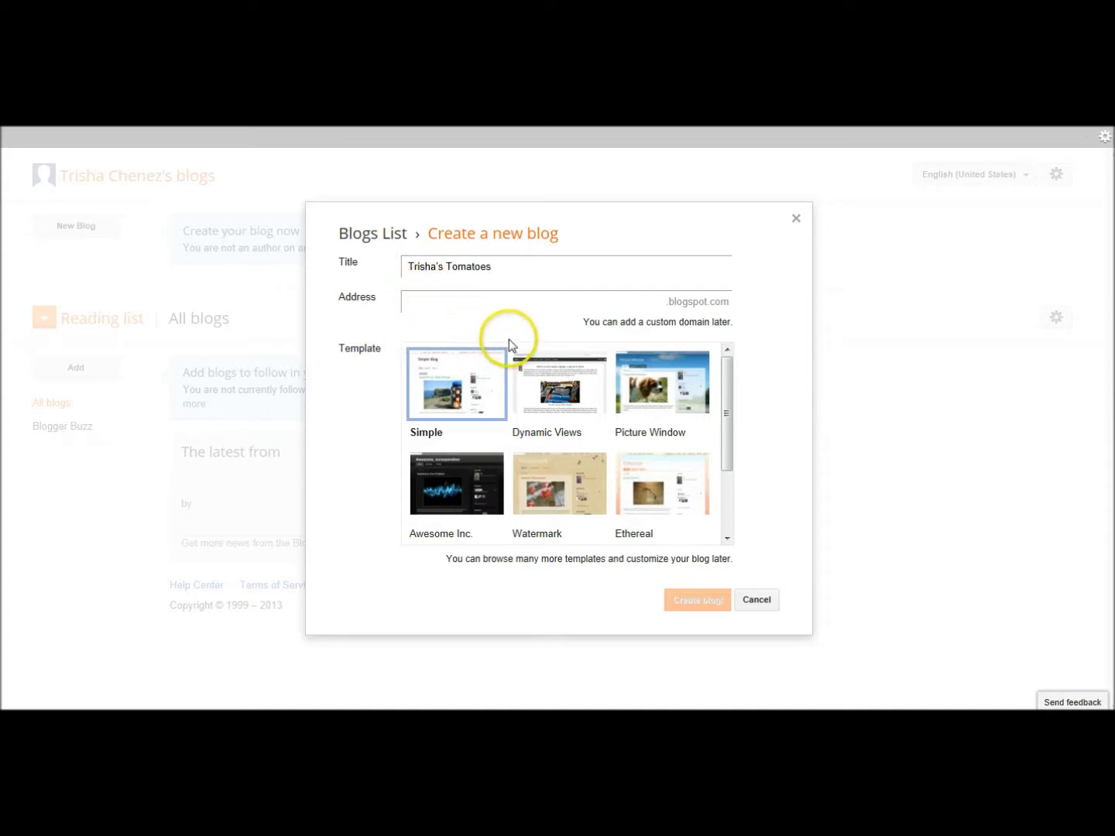
click(521, 311)
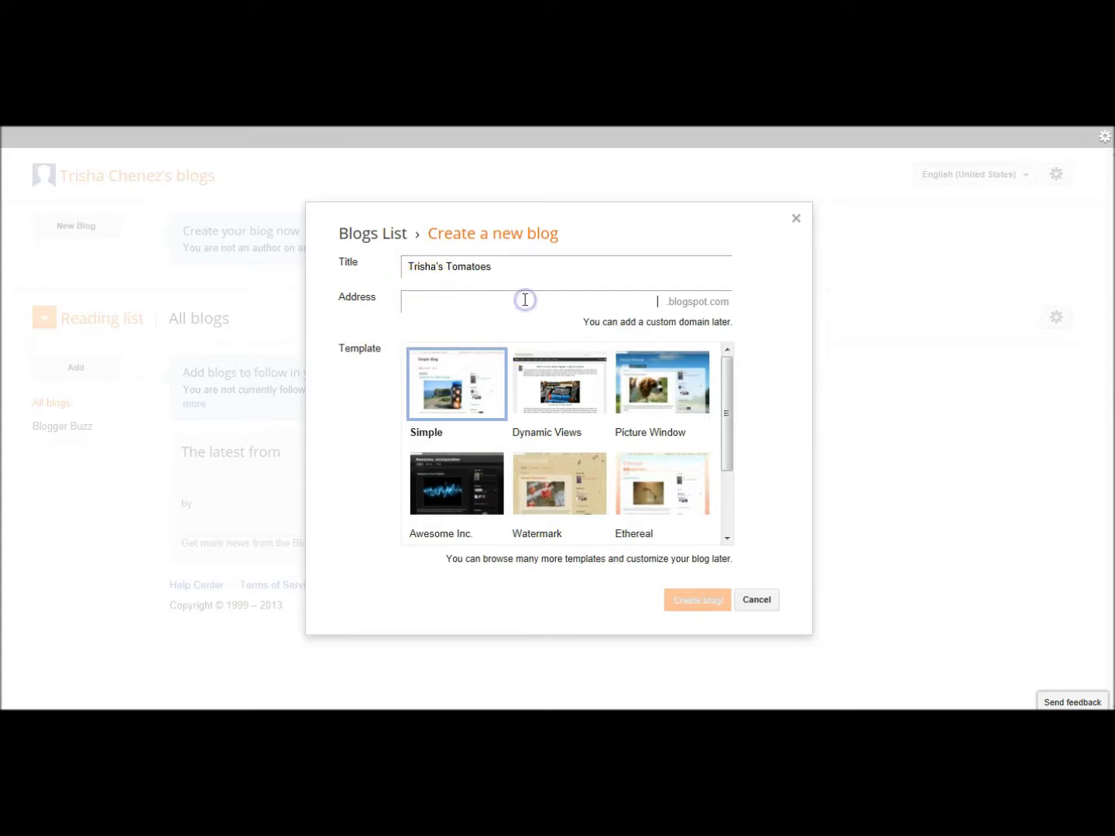
click(505, 304)
text(trishatomatoes)
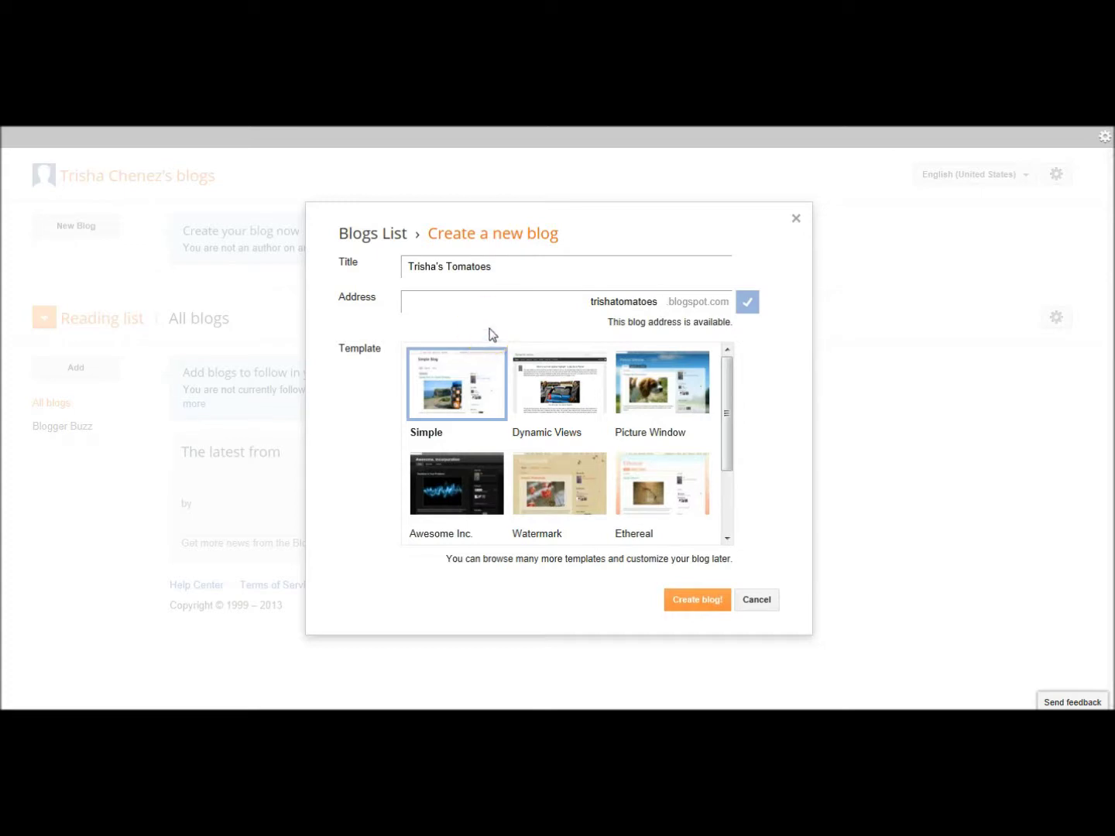
- Preview the Dynamic Views and Picture Window templates, keep Simple, and create the blog
click(578, 367)
click(676, 384)
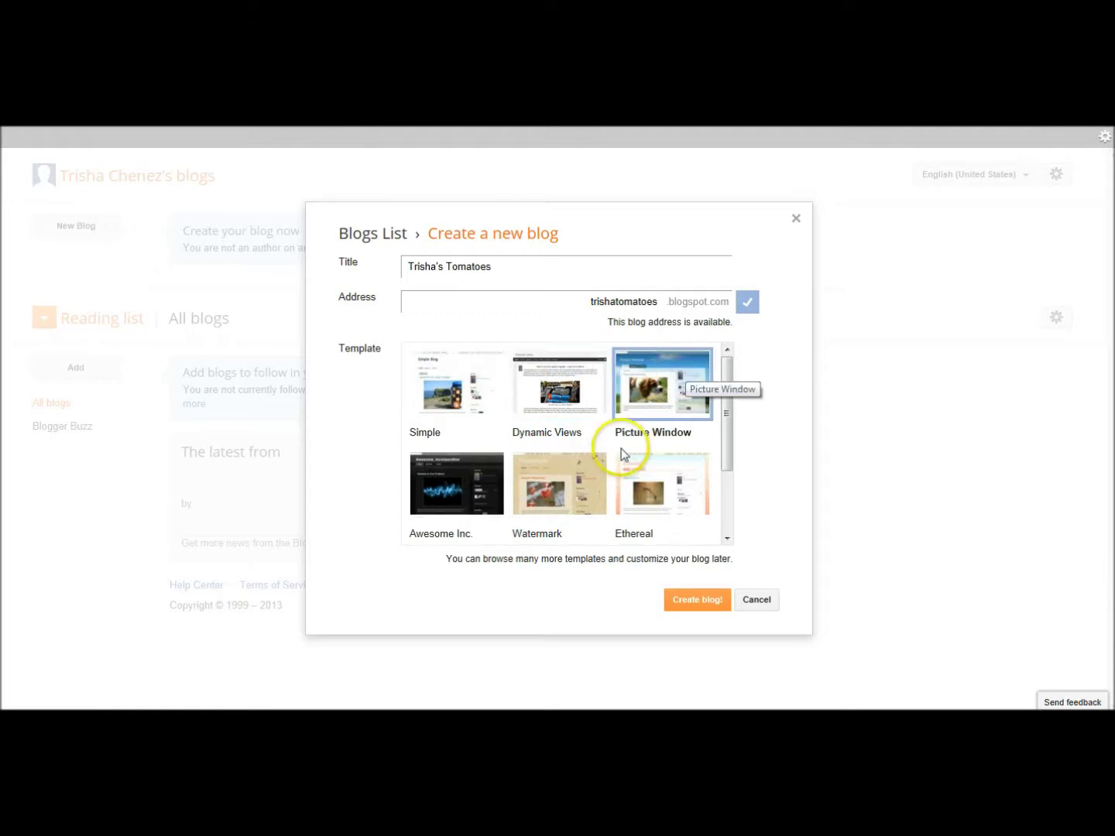
click(468, 369)
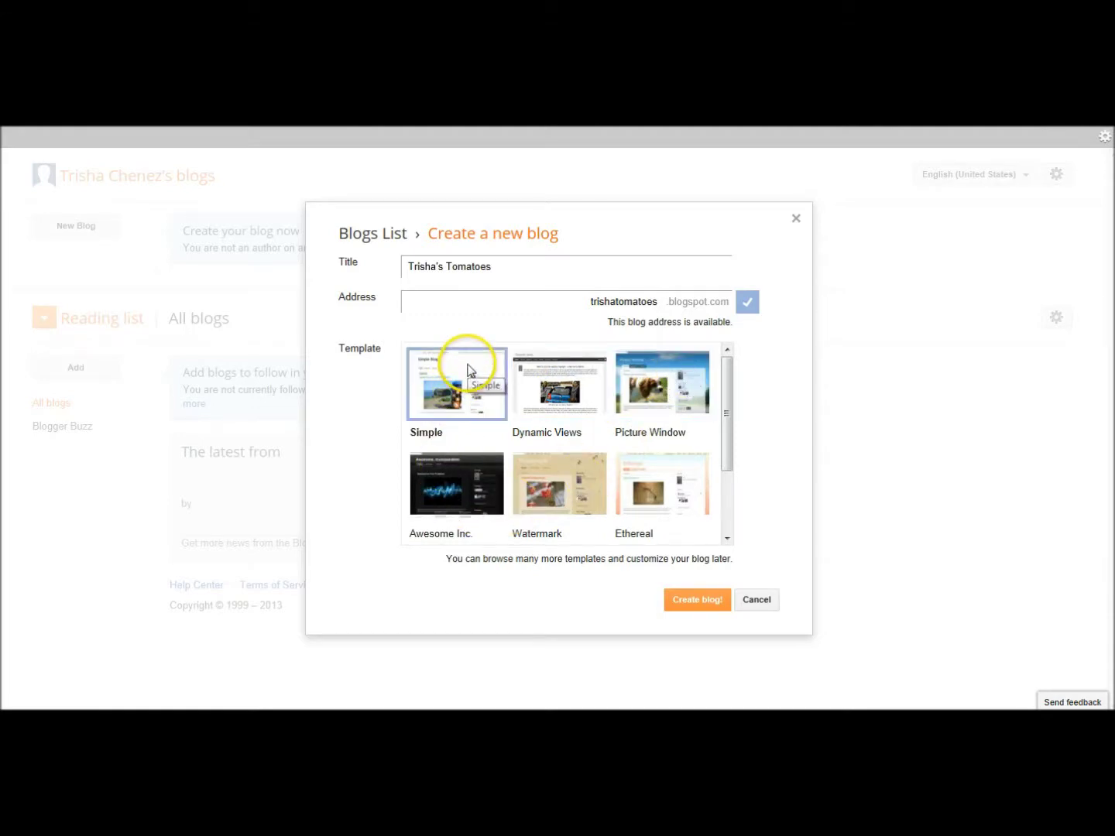
click(711, 601)
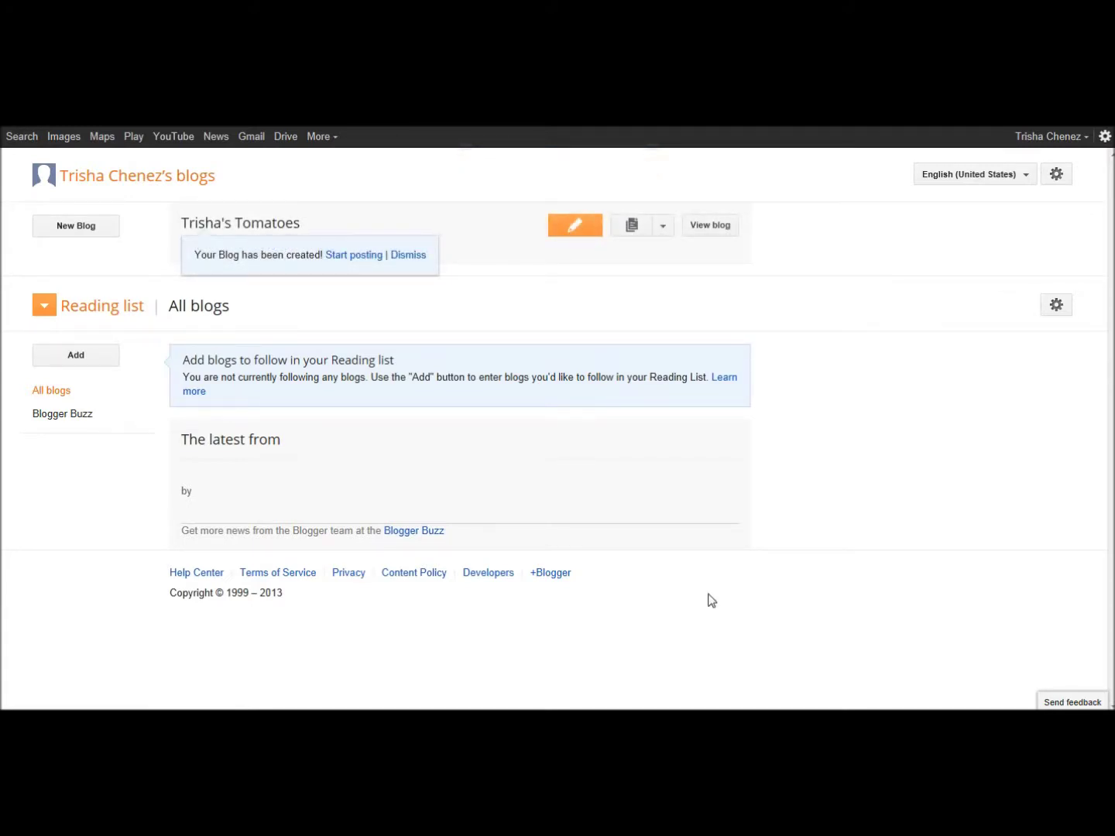
- Open the Trisha's Tomatoes blog, re-entering the account password when prompted
click(706, 589)
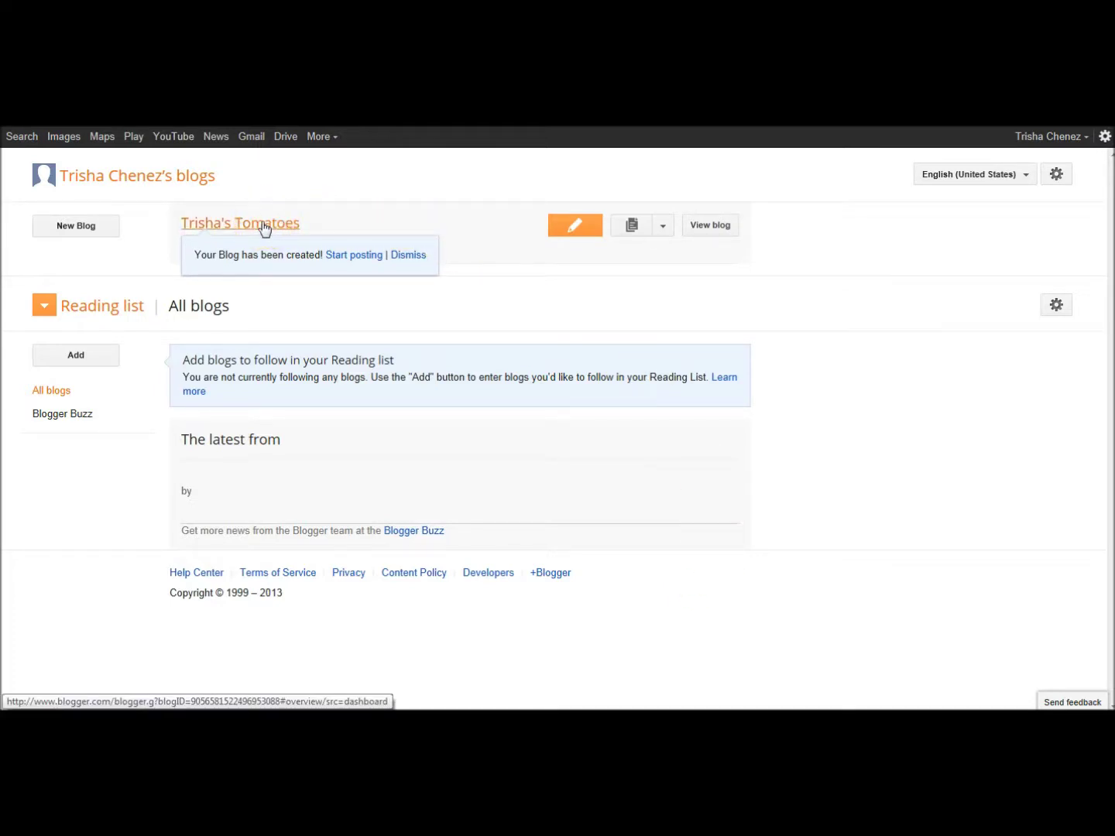
click(264, 227)
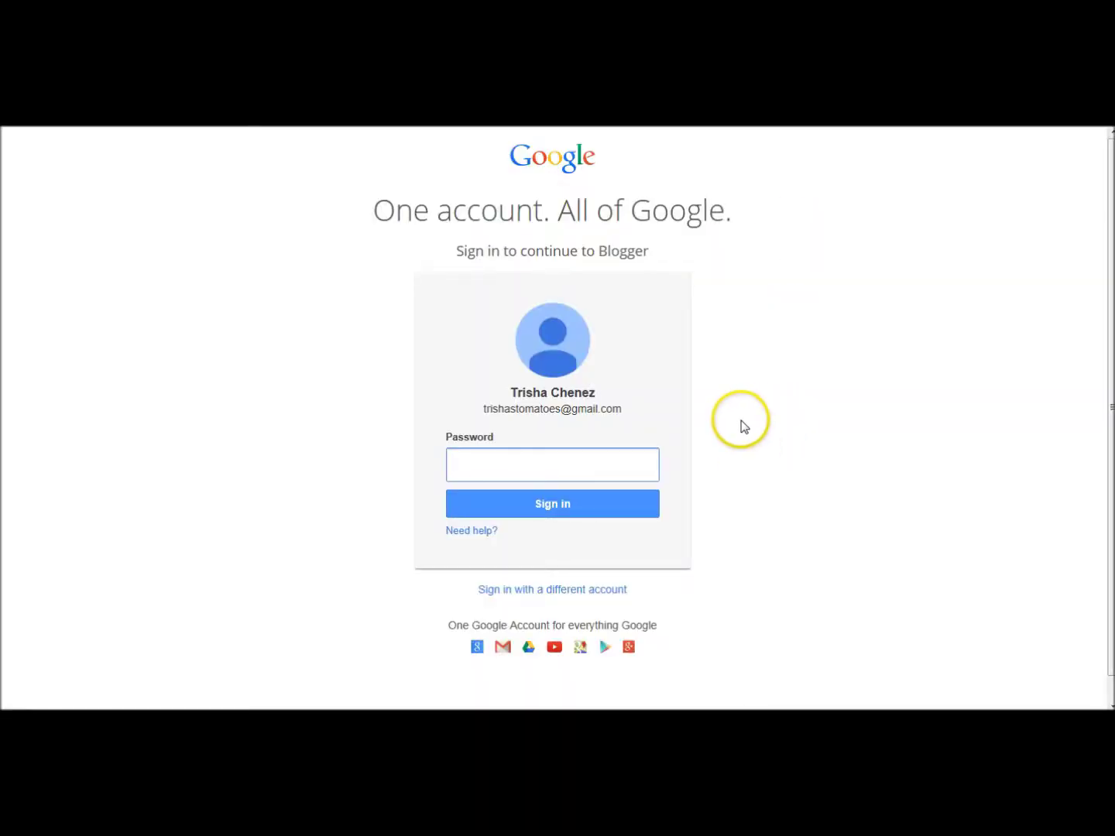
text(•••)
key(Return)
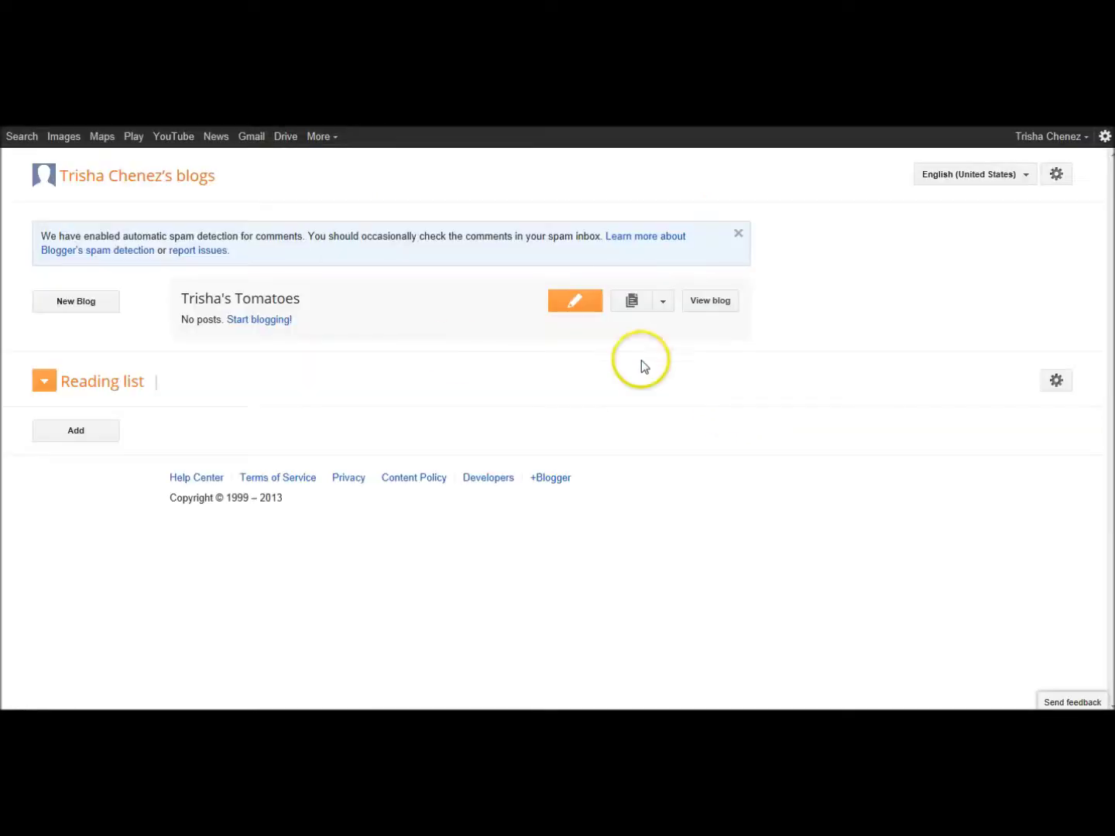
click(285, 303)
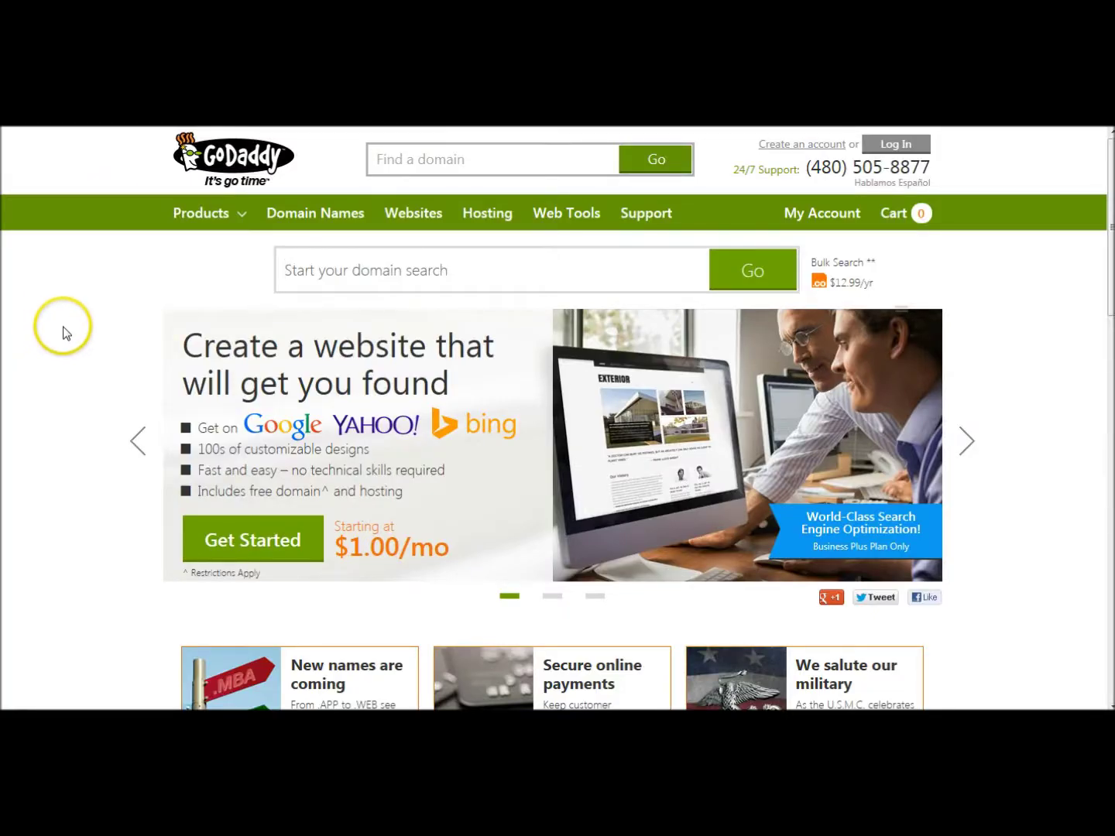
- Search GoDaddy for trishastomatoes.com, add it to the cart at $12.99, and continue to checkout
text(tris)
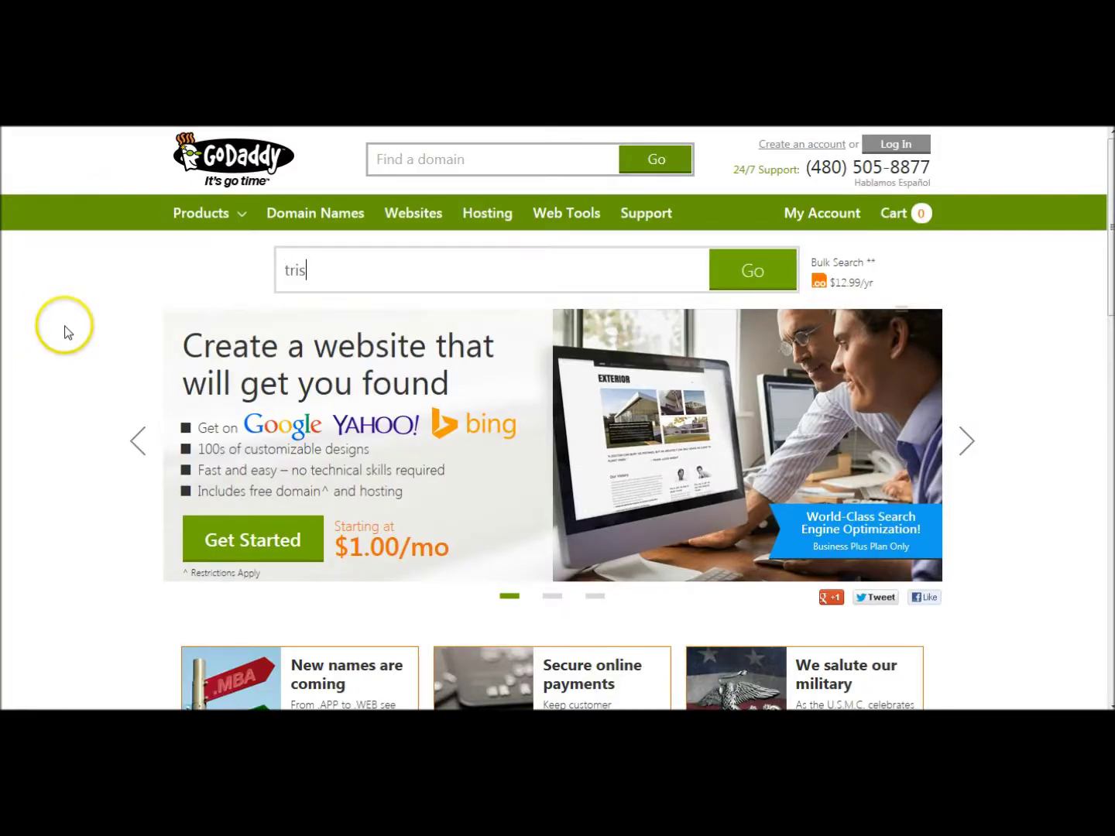
text(hastomatoes)
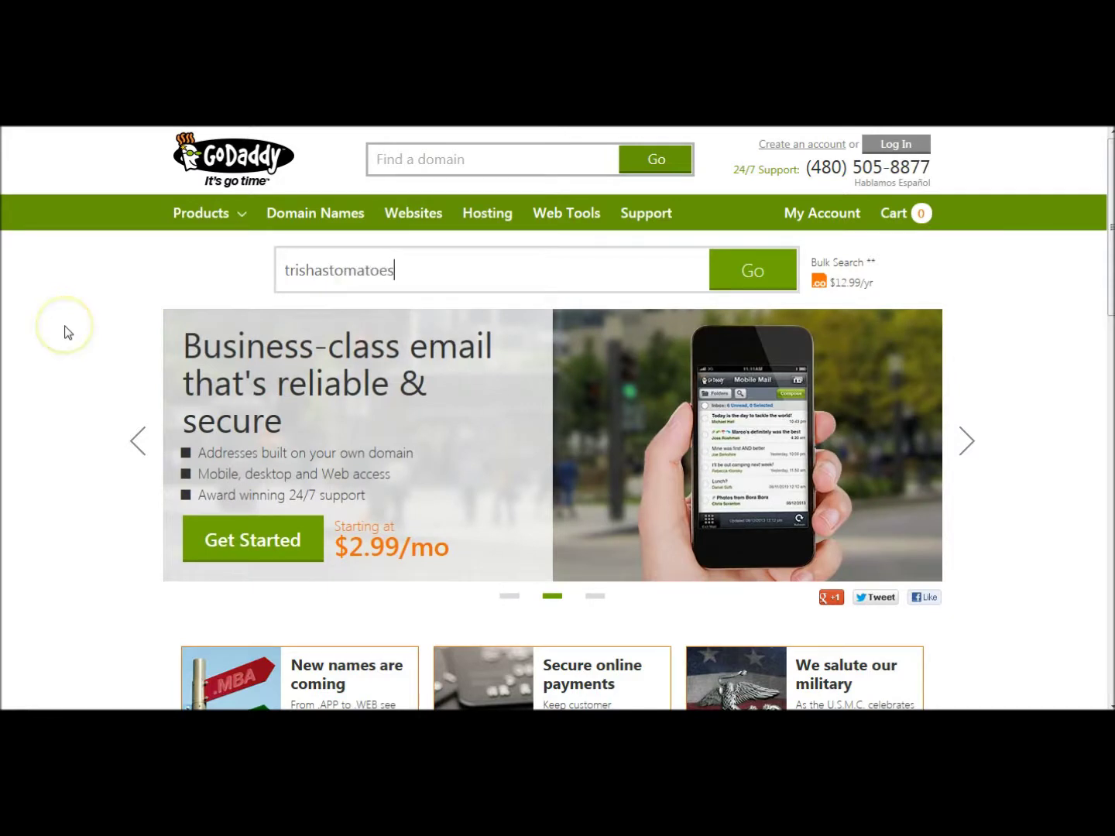
text(.com)
click(70, 327)
click(160, 256)
click(916, 280)
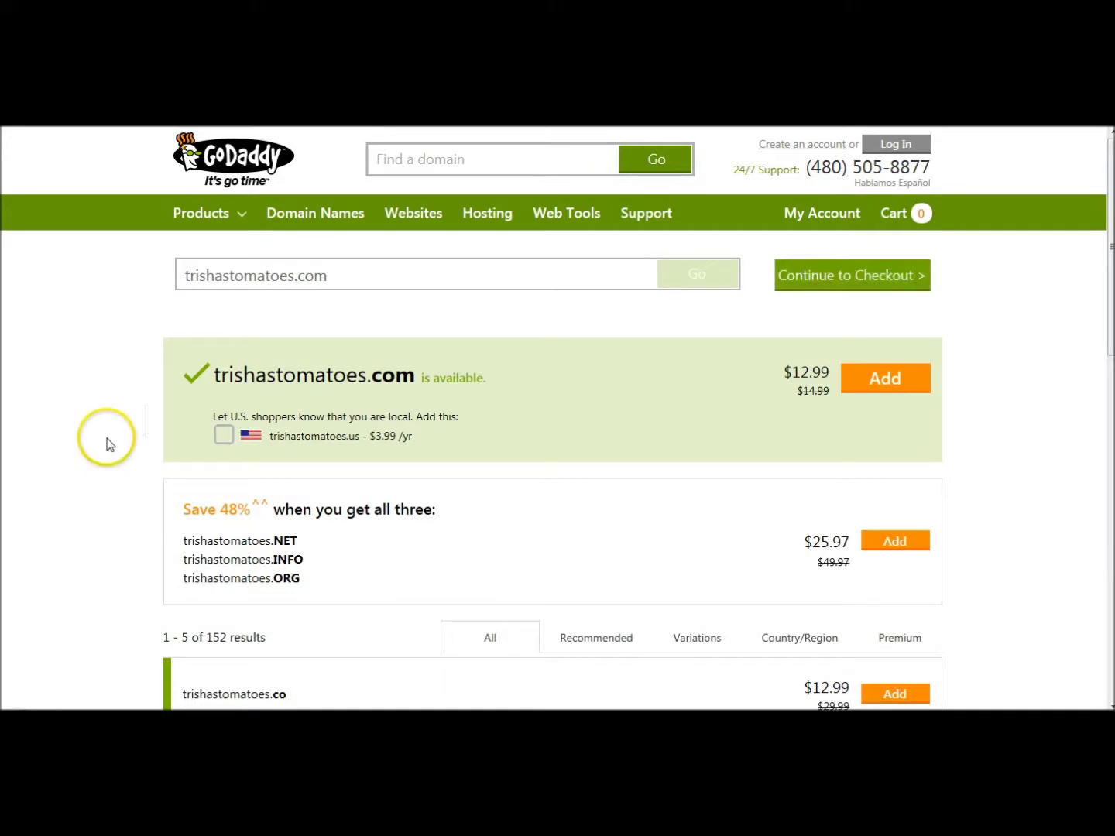
click(891, 380)
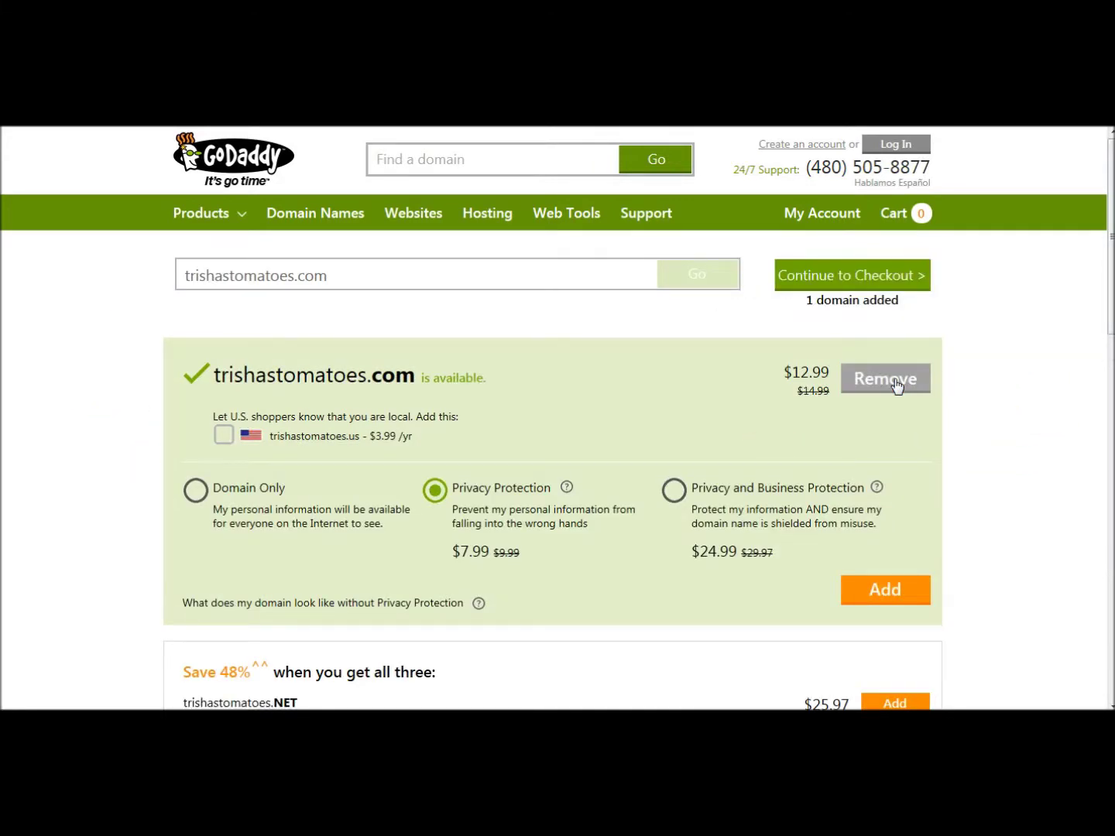
click(1036, 539)
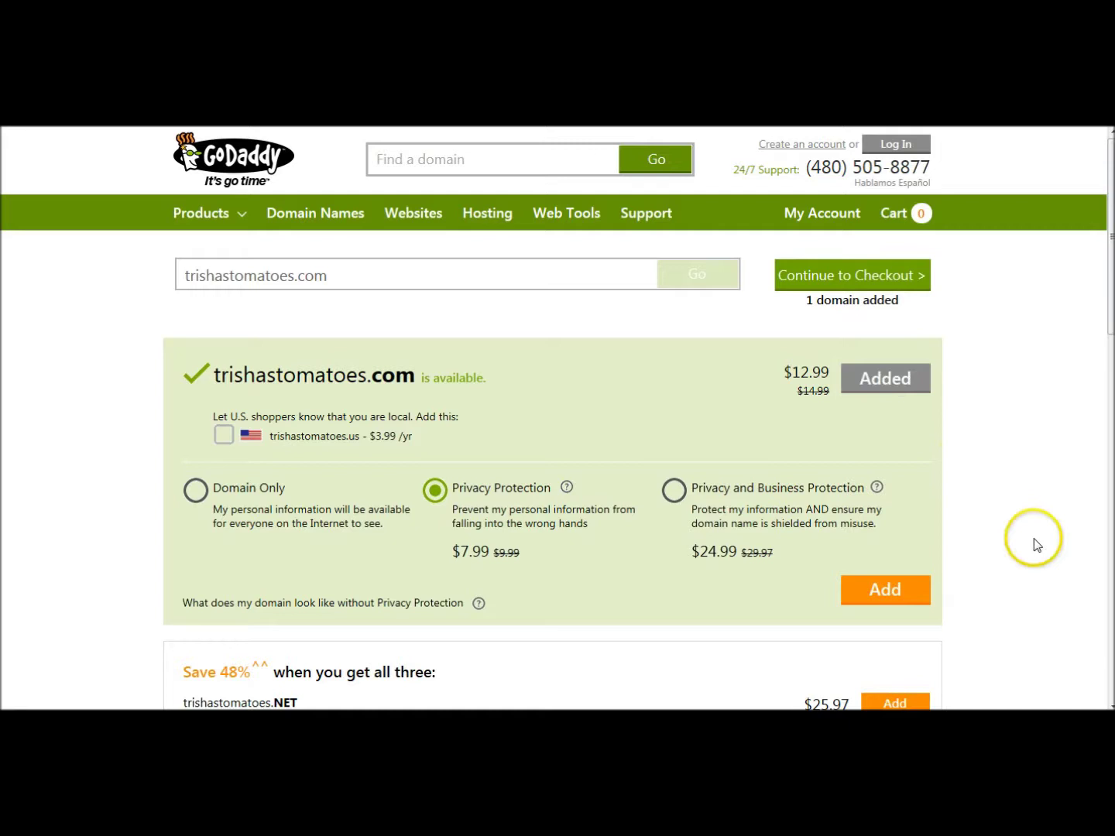
click(866, 275)
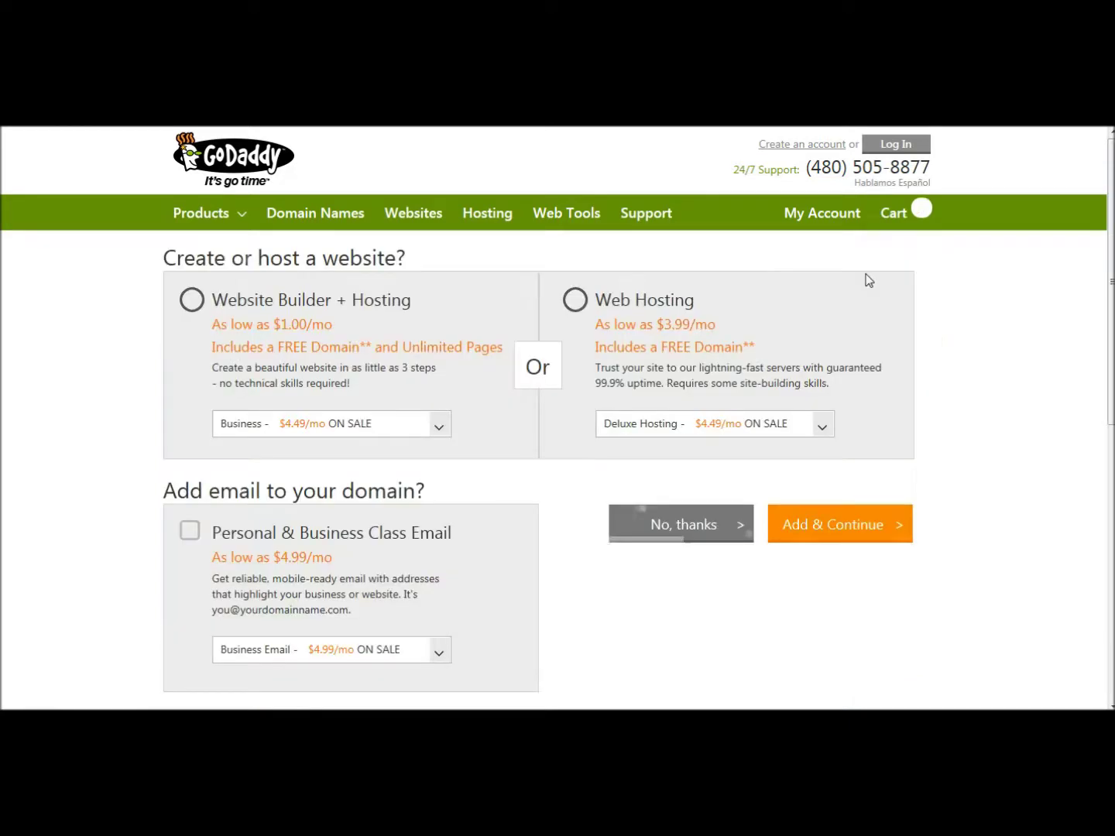
- Decline the hosting and email offers, set a 1 Year term ($13.17), and proceed to checkout
click(692, 528)
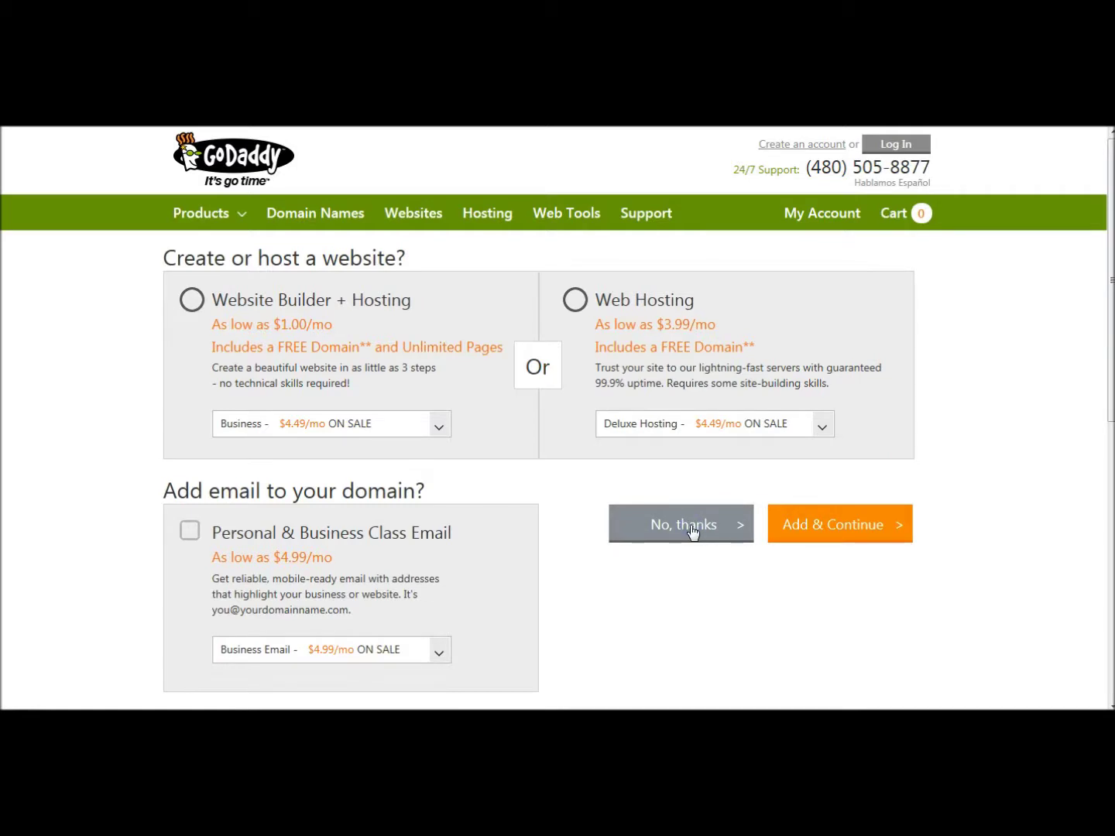
click(1054, 628)
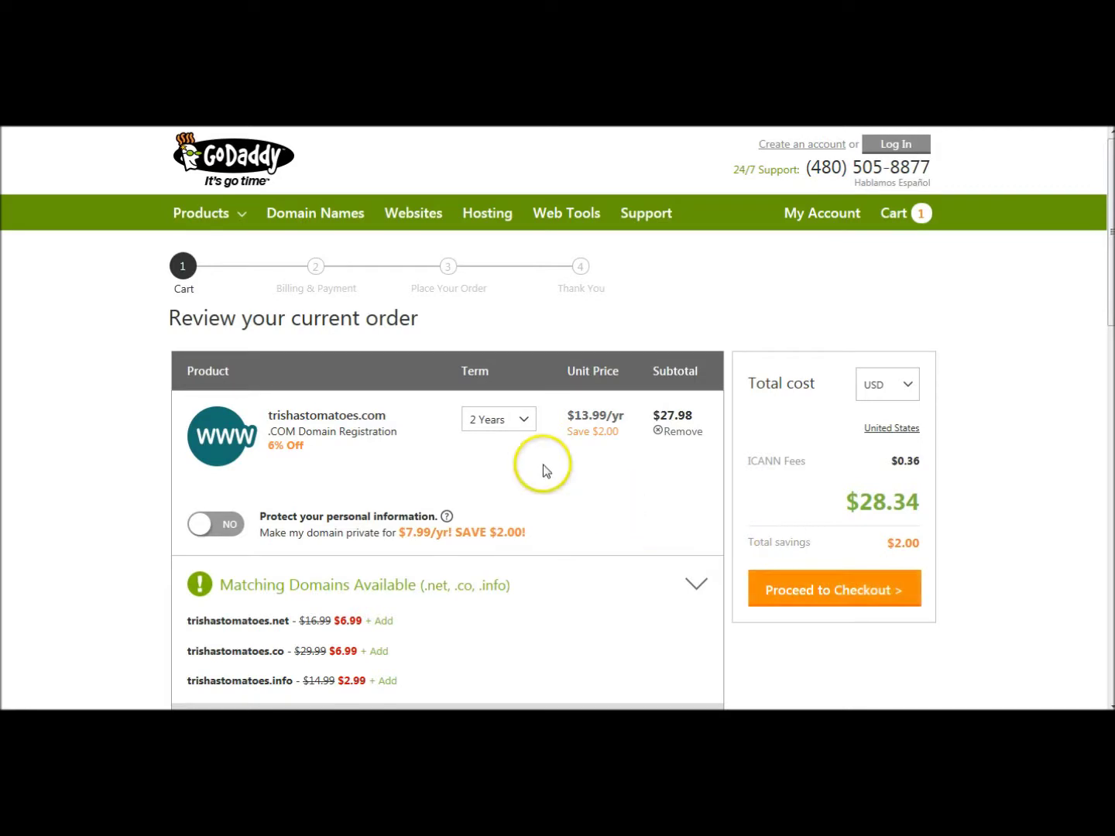
click(530, 422)
click(500, 446)
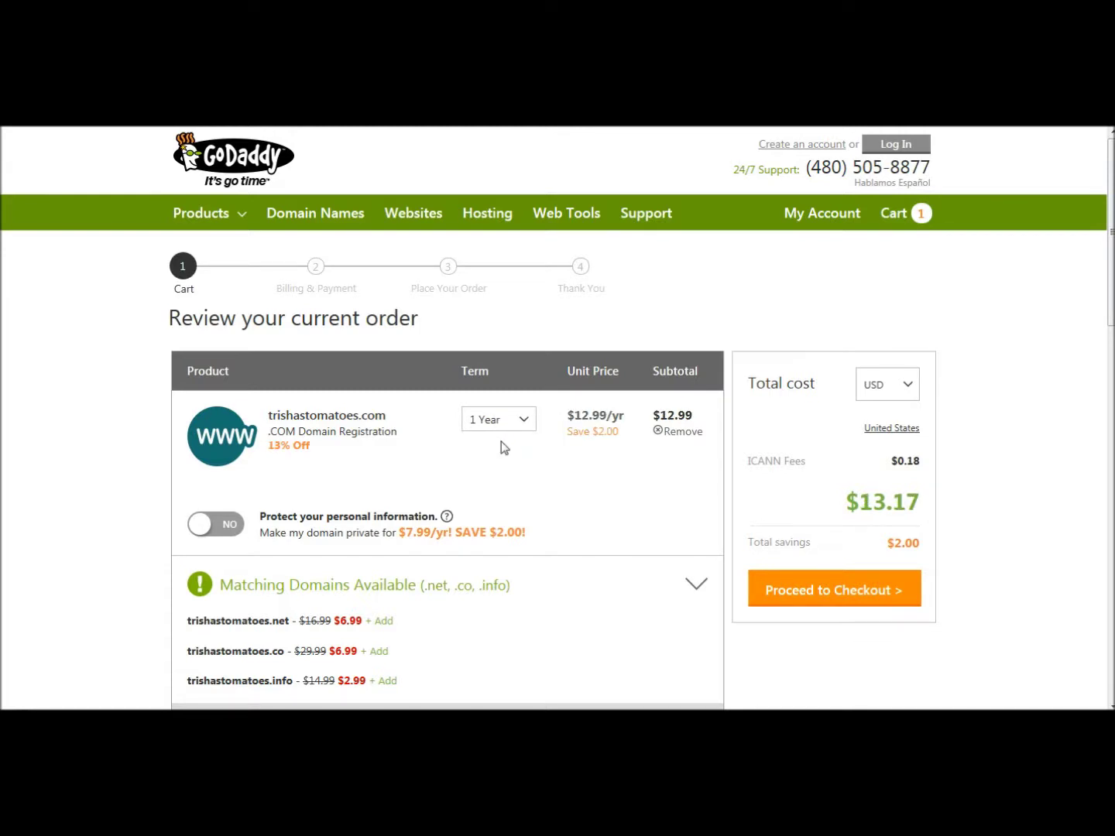
click(688, 520)
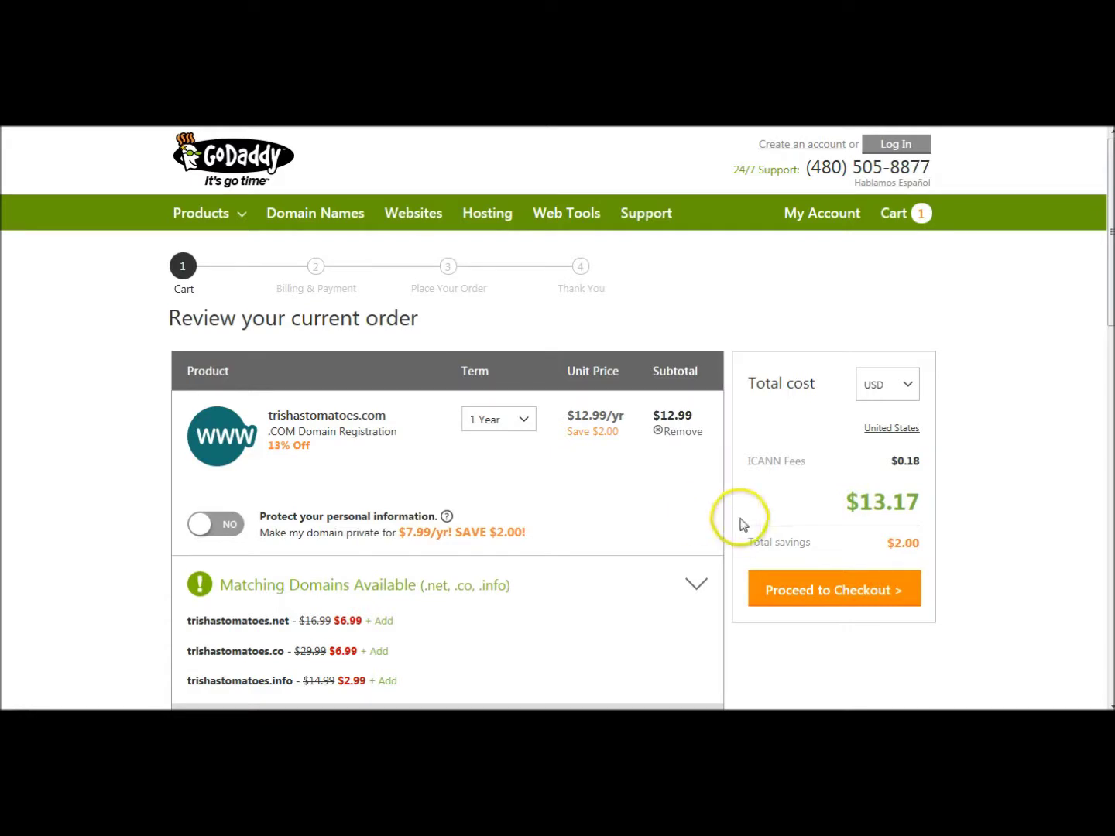
click(856, 598)
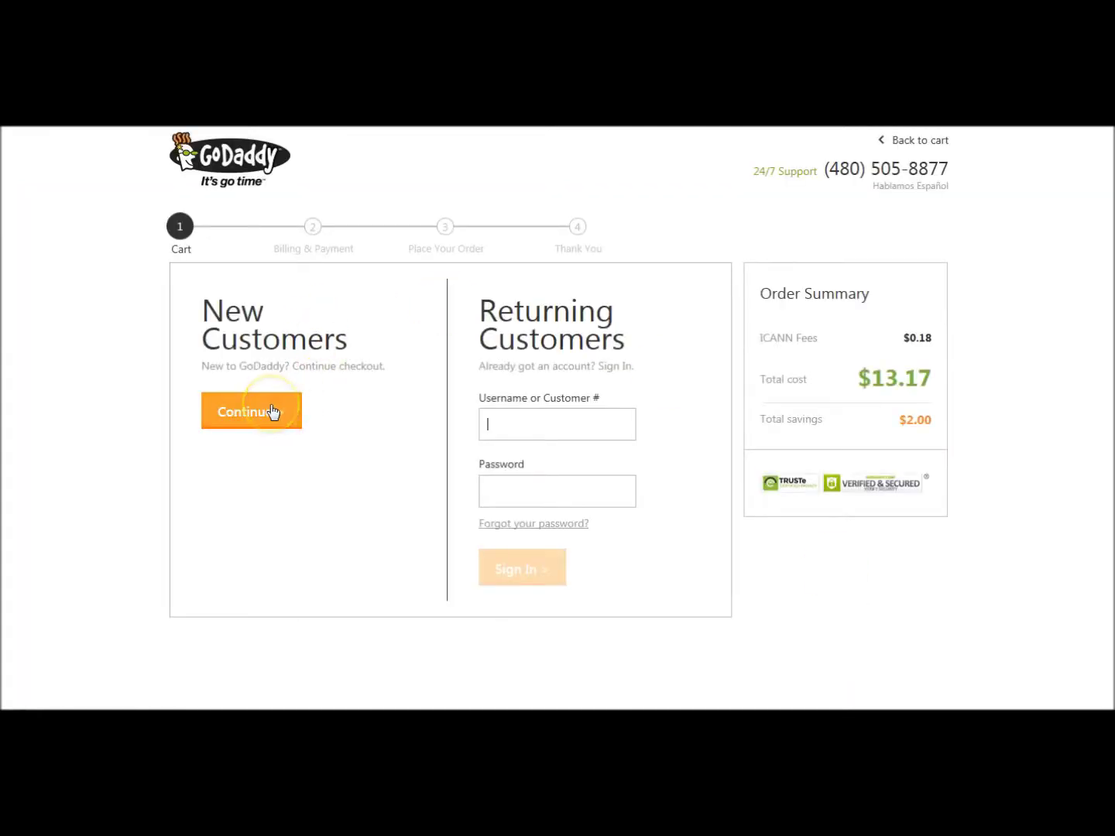
- Sign in as a returning GoDaddy customer with the account username and password
click(266, 415)
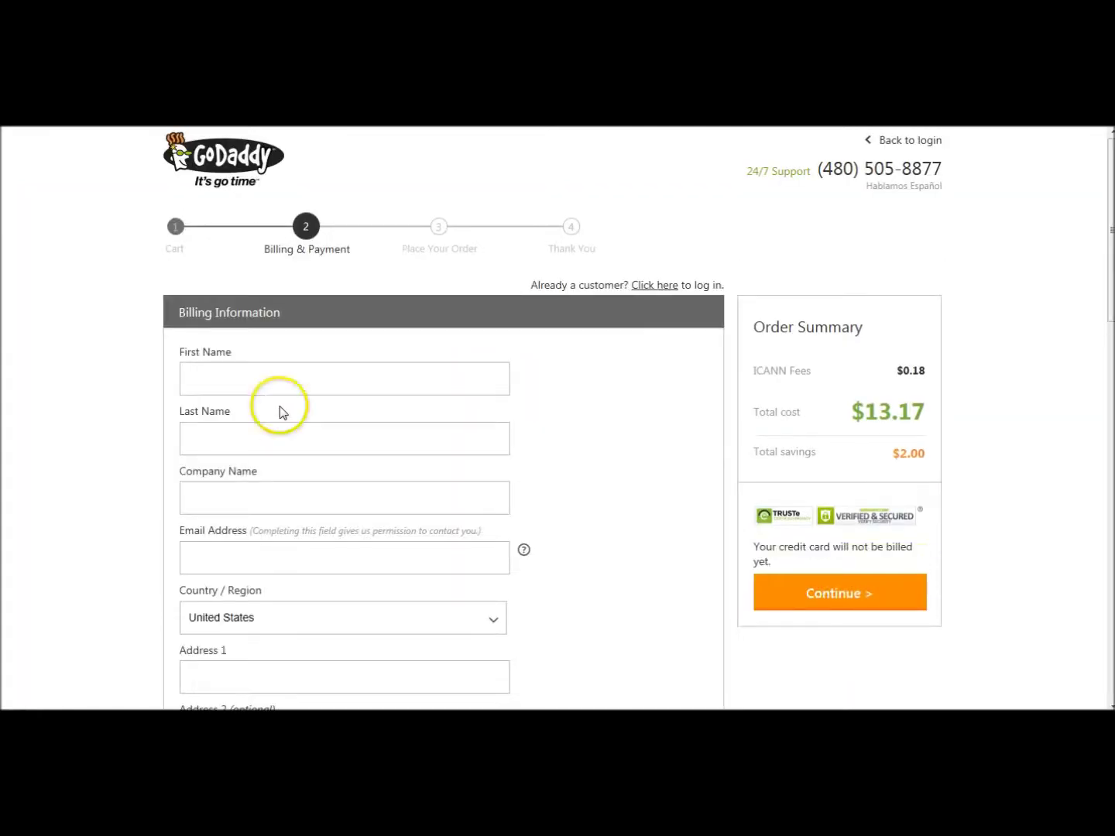
scroll(594, 457, down, 5)
scroll(596, 458, down, 3)
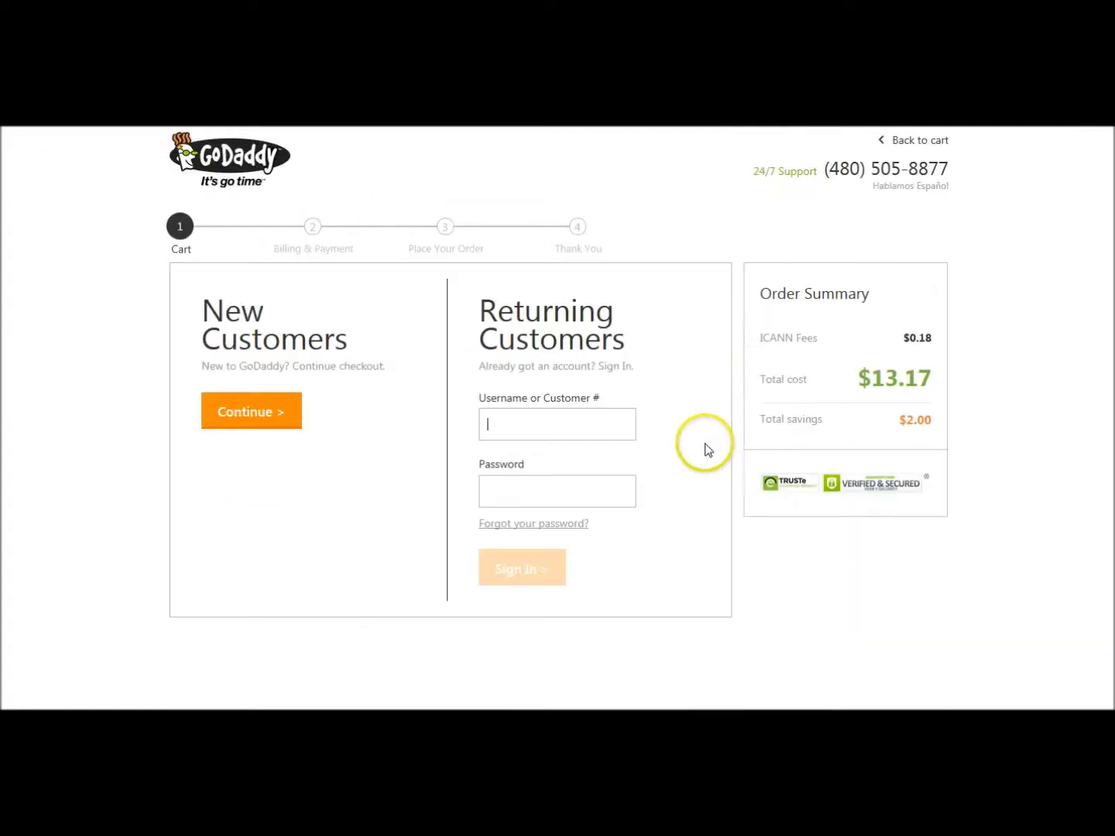
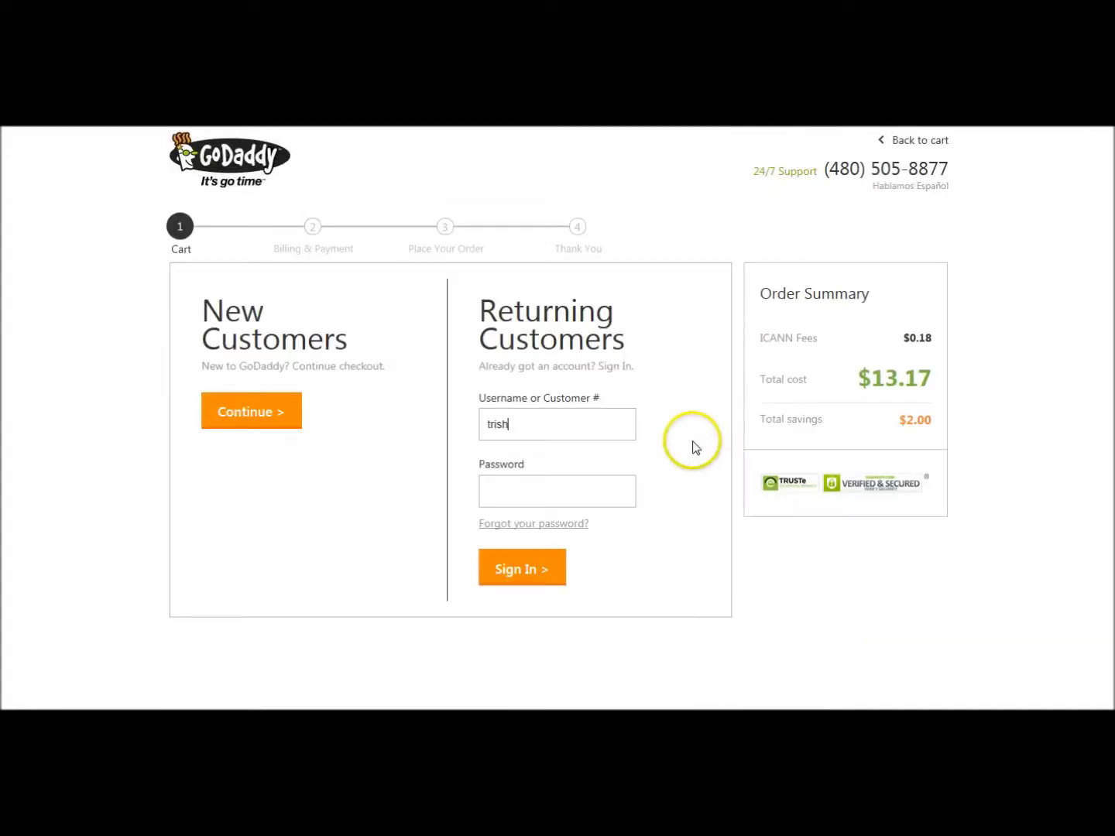
key(Tab)
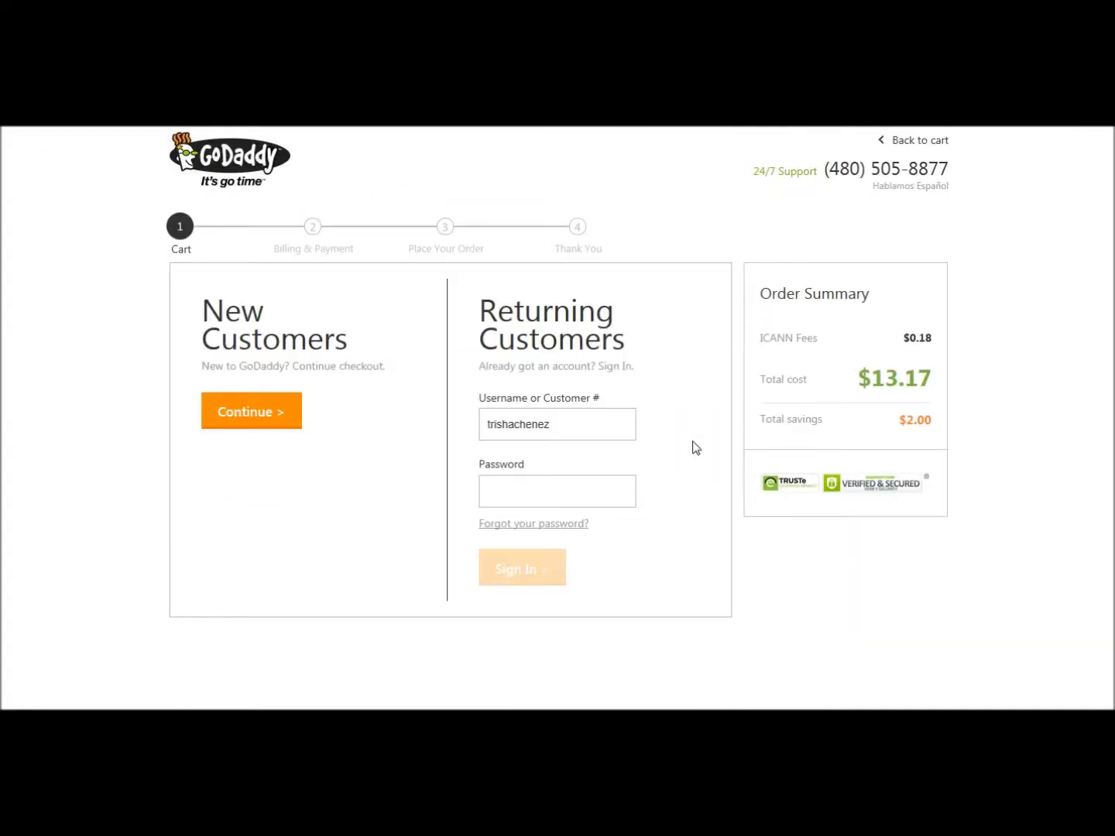
click(666, 636)
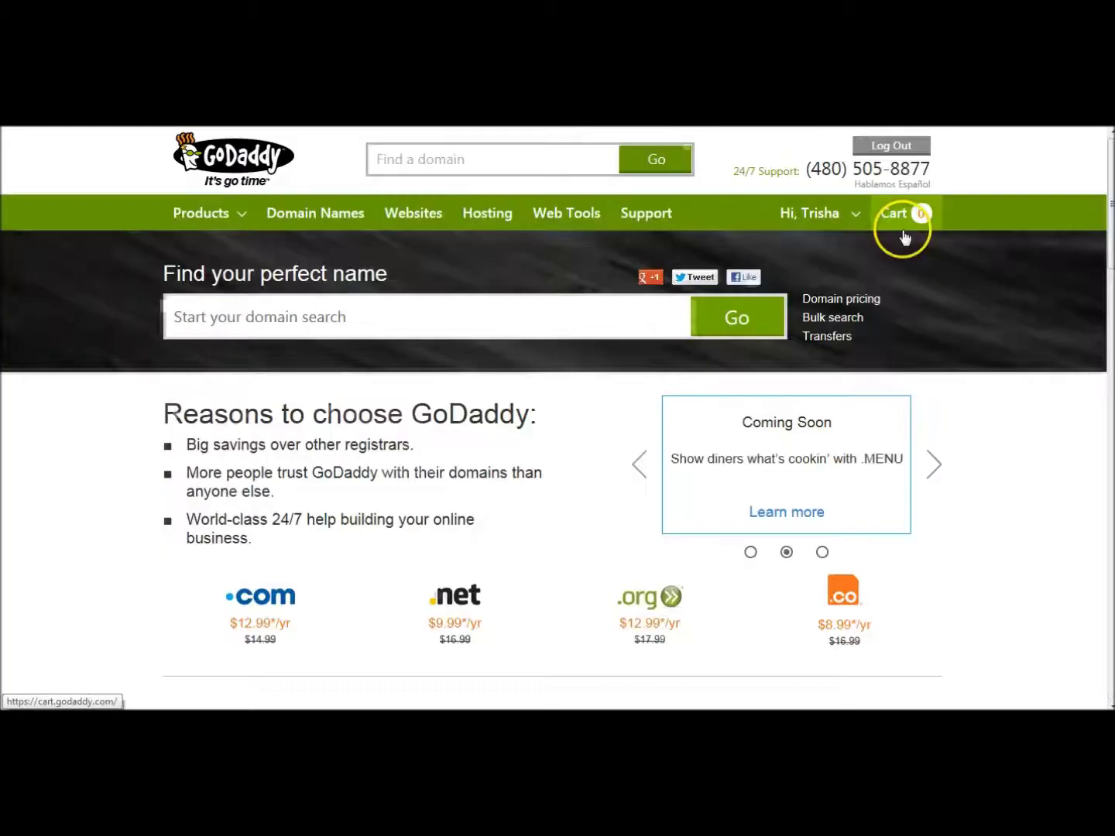
mouse_move(848, 220)
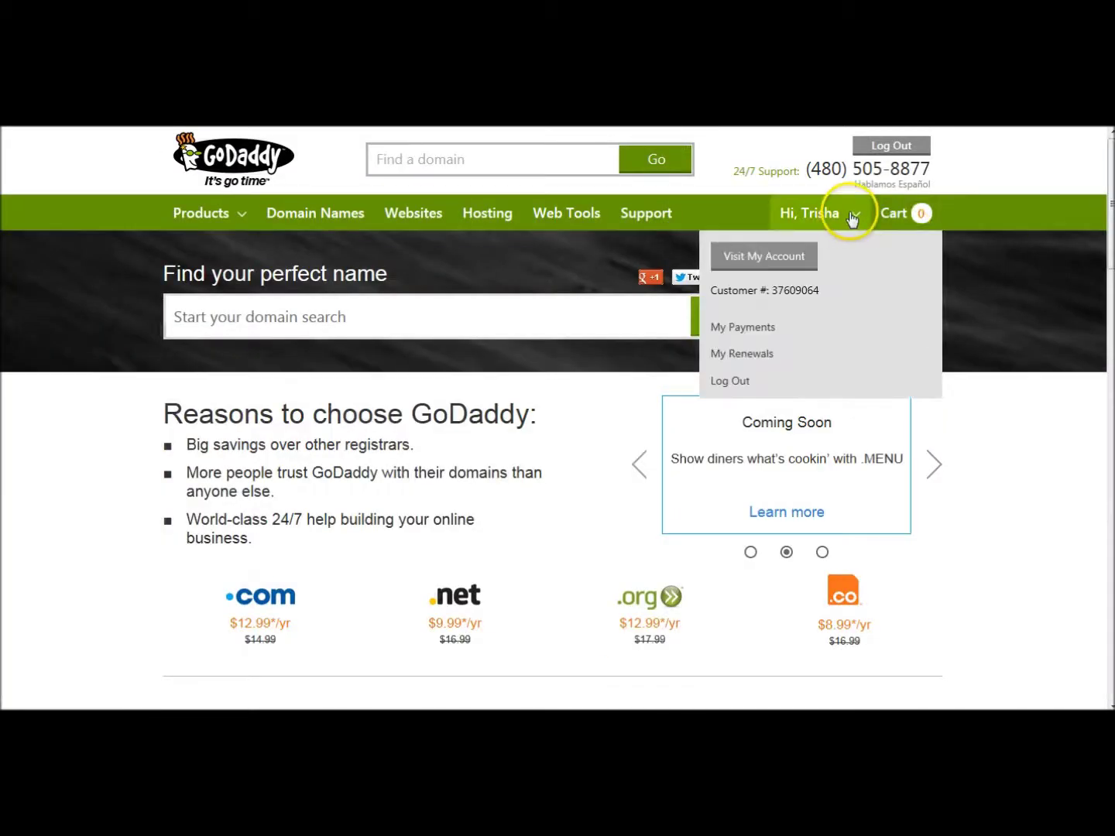
- Go from My Account to Domains, then TRISHASTOMATOES.COM, and show its DNS Zone File
click(791, 262)
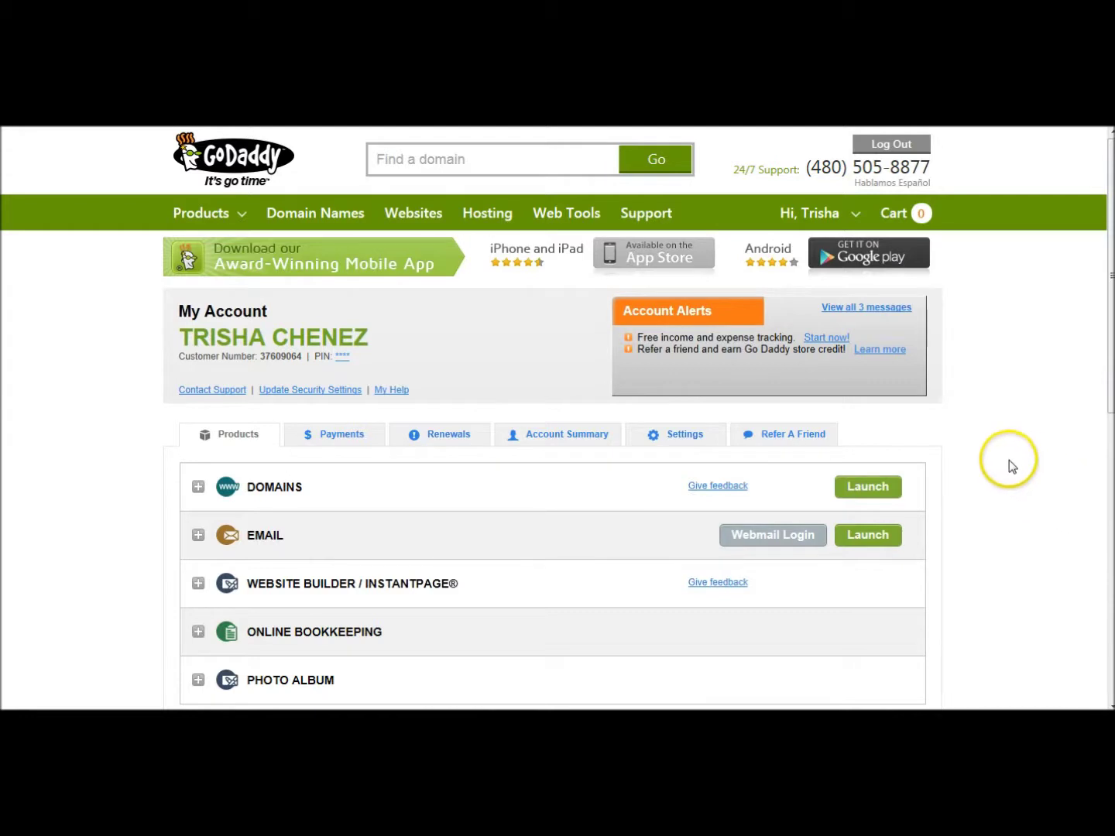
click(869, 489)
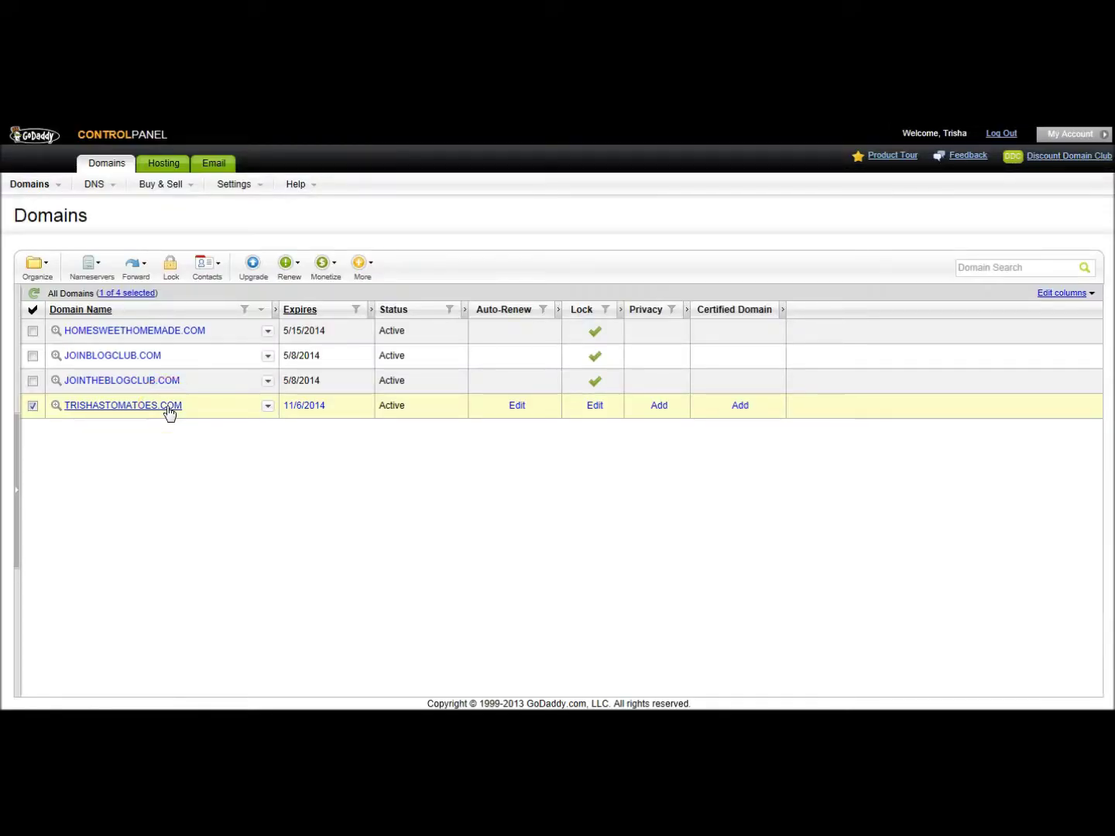
click(169, 408)
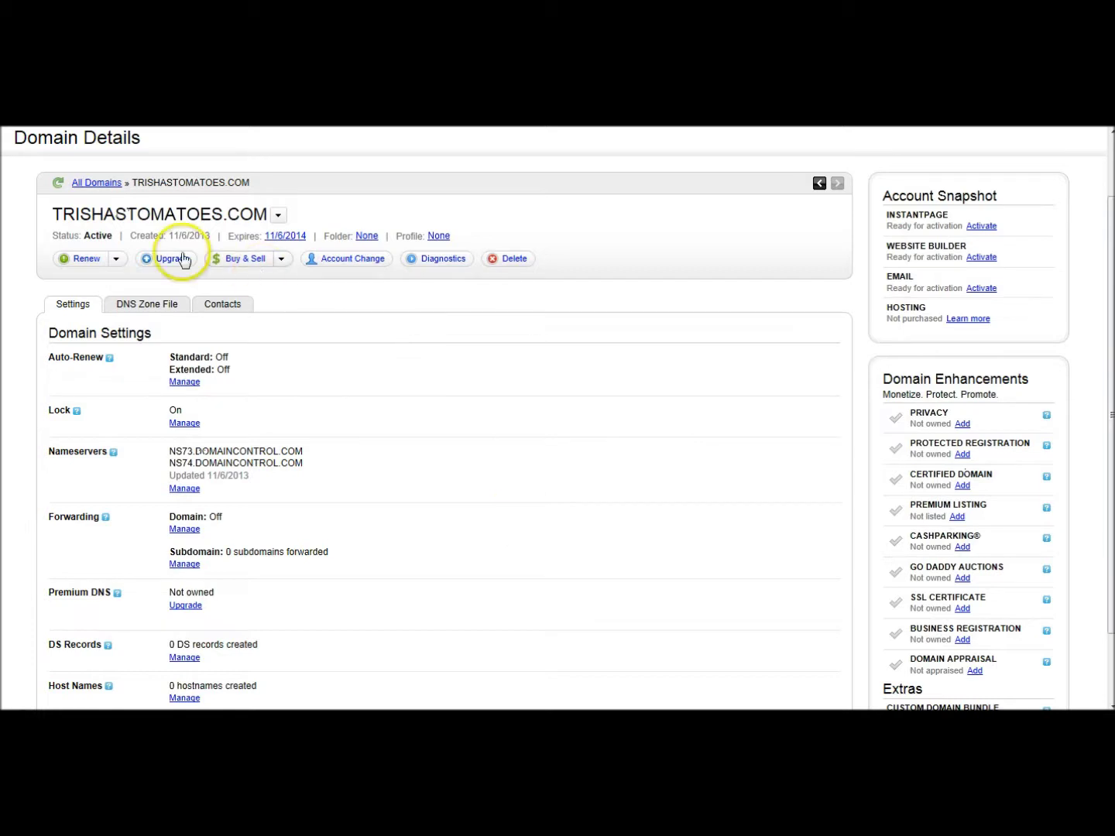
click(160, 306)
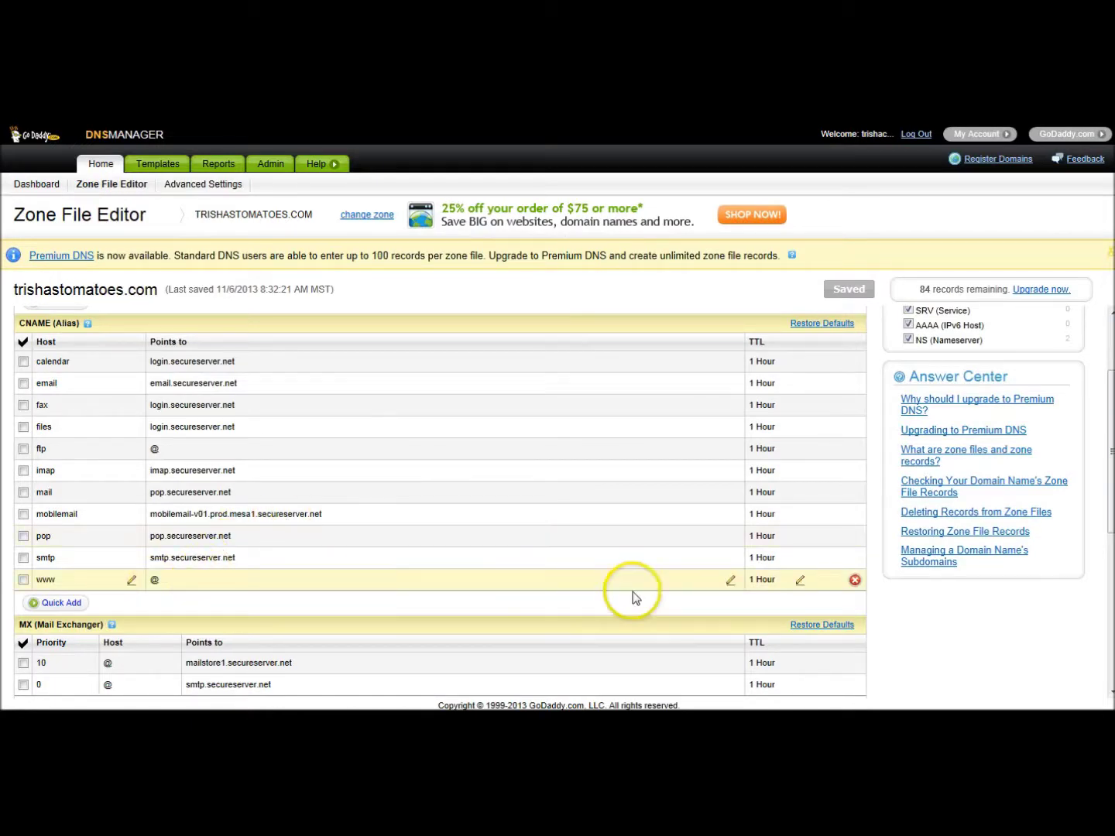
- Change the www CNAME record to point to ghs.google.com and add a blank CNAME row
click(731, 581)
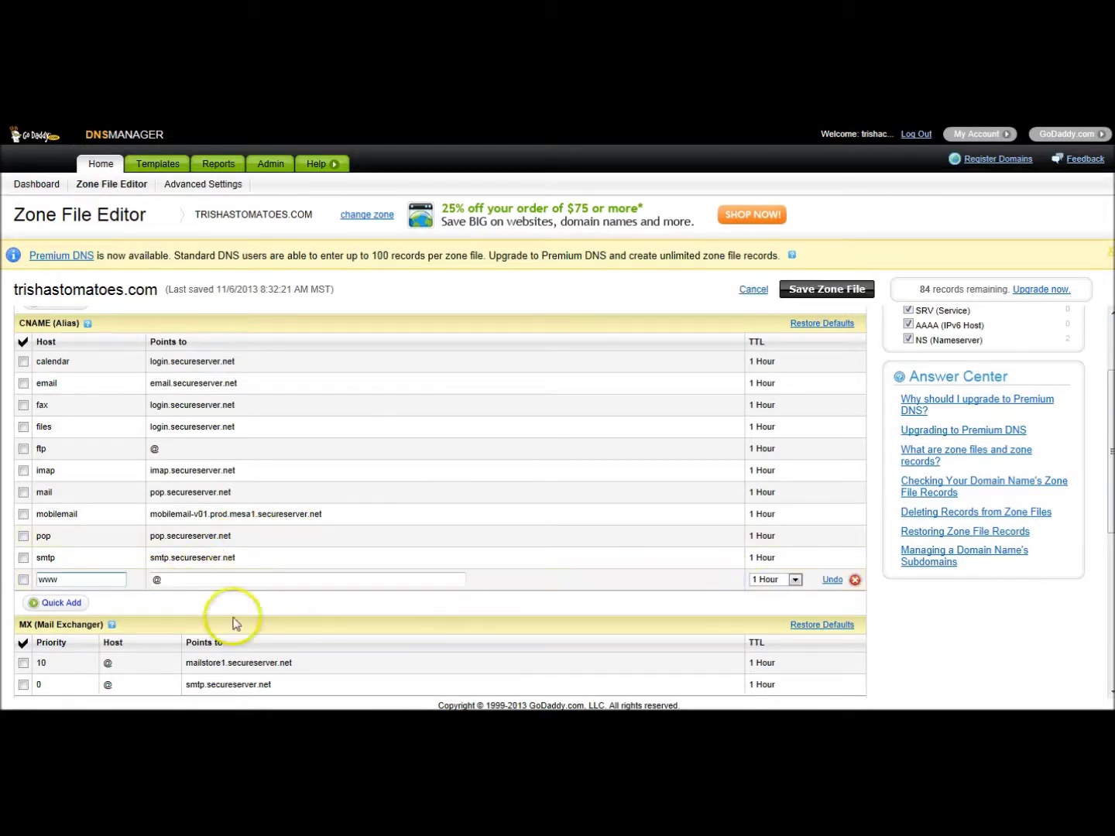
key(Tab)
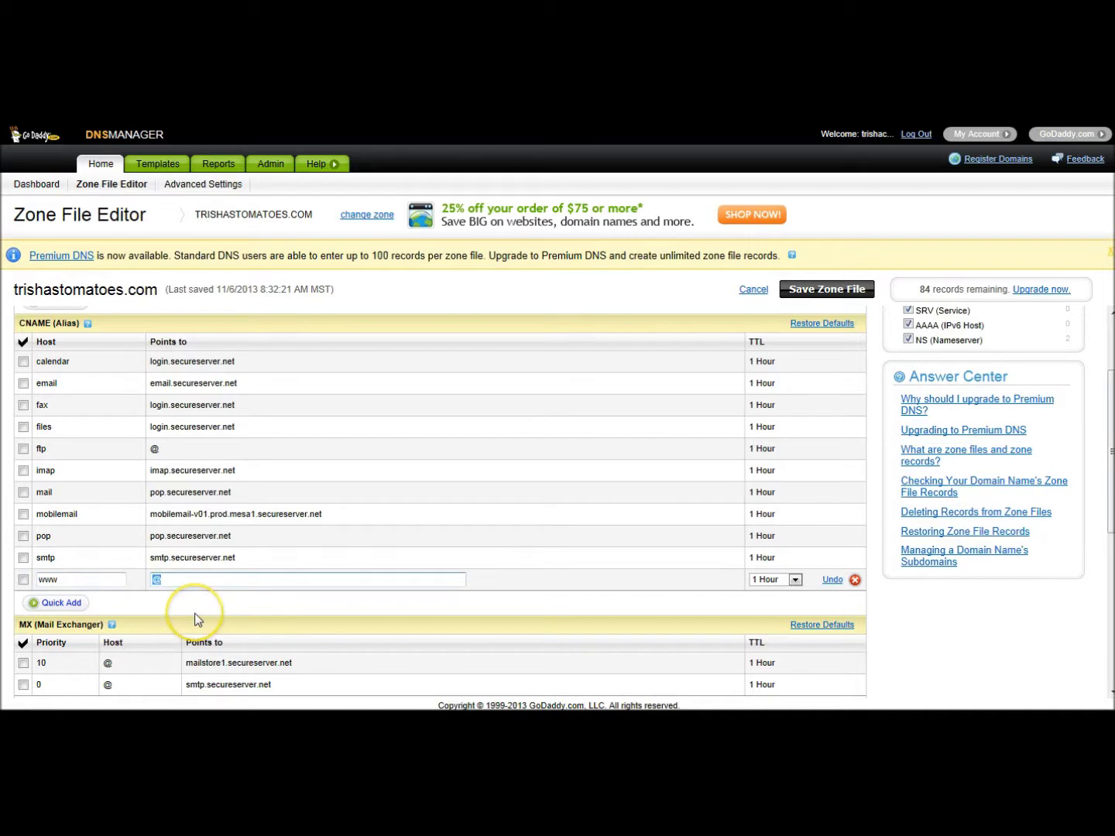
text(ghs.google.com)
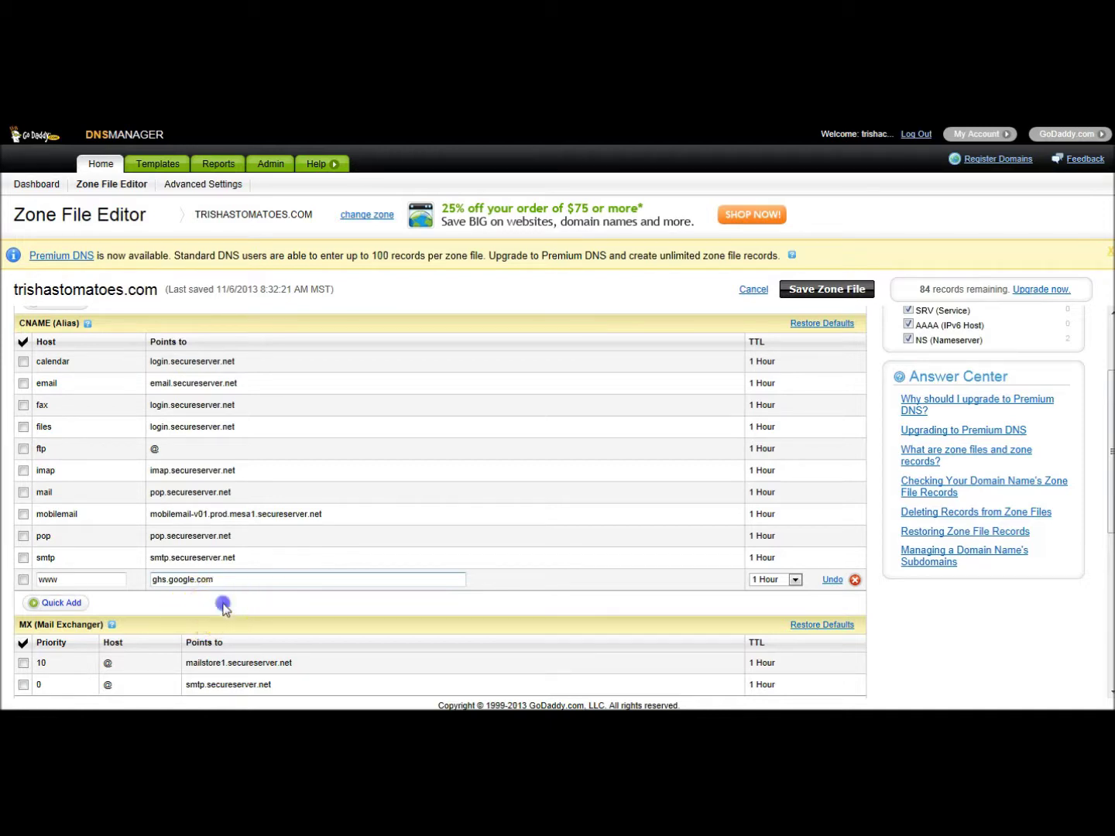
click(223, 605)
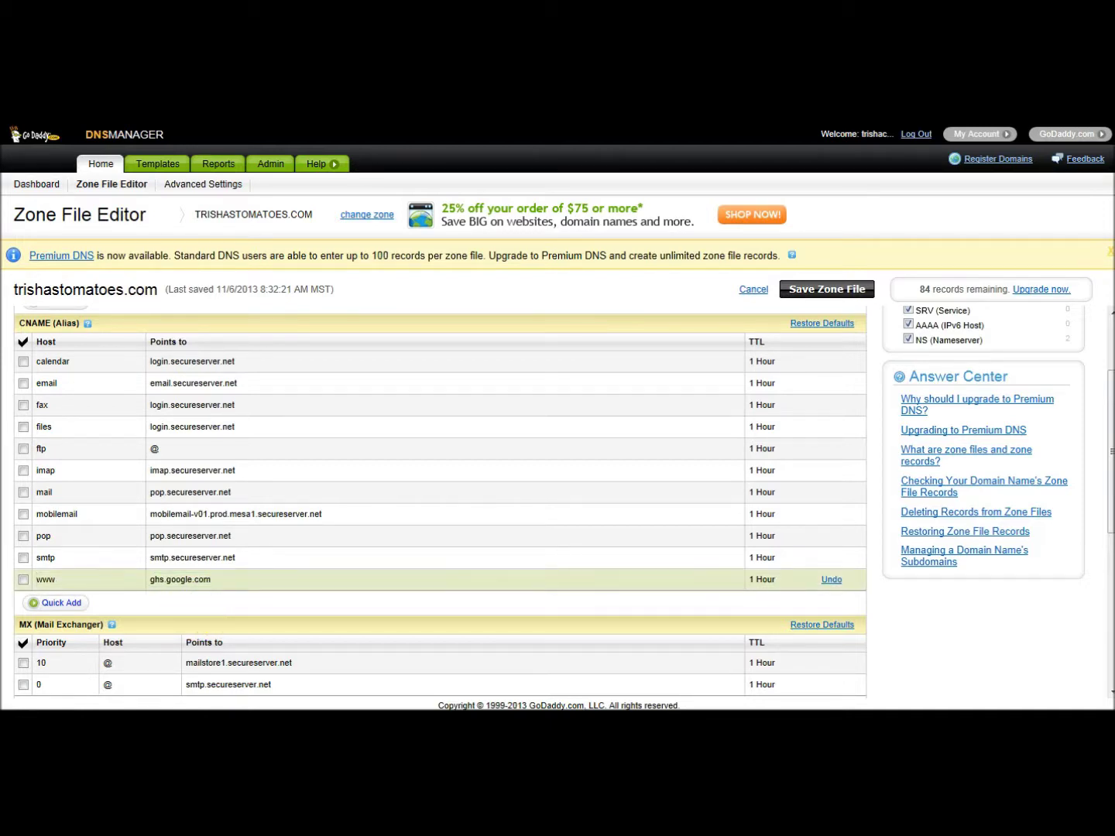
click(62, 603)
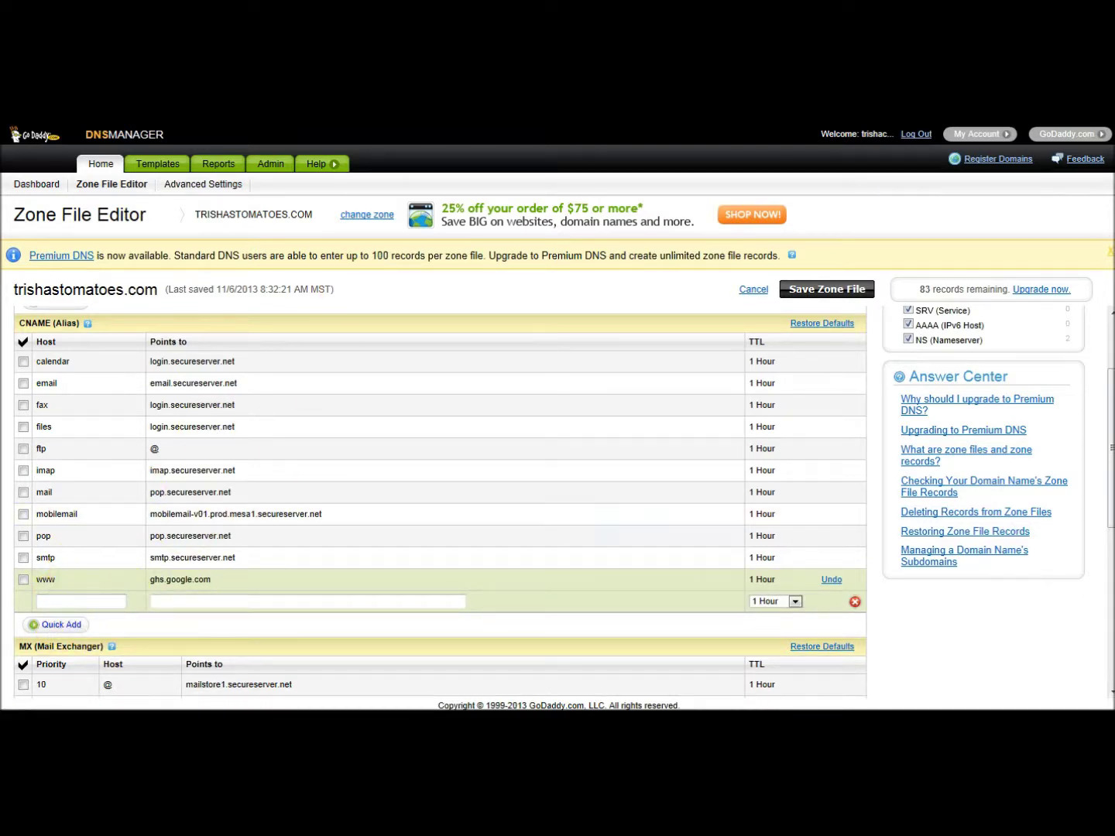
click(84, 468)
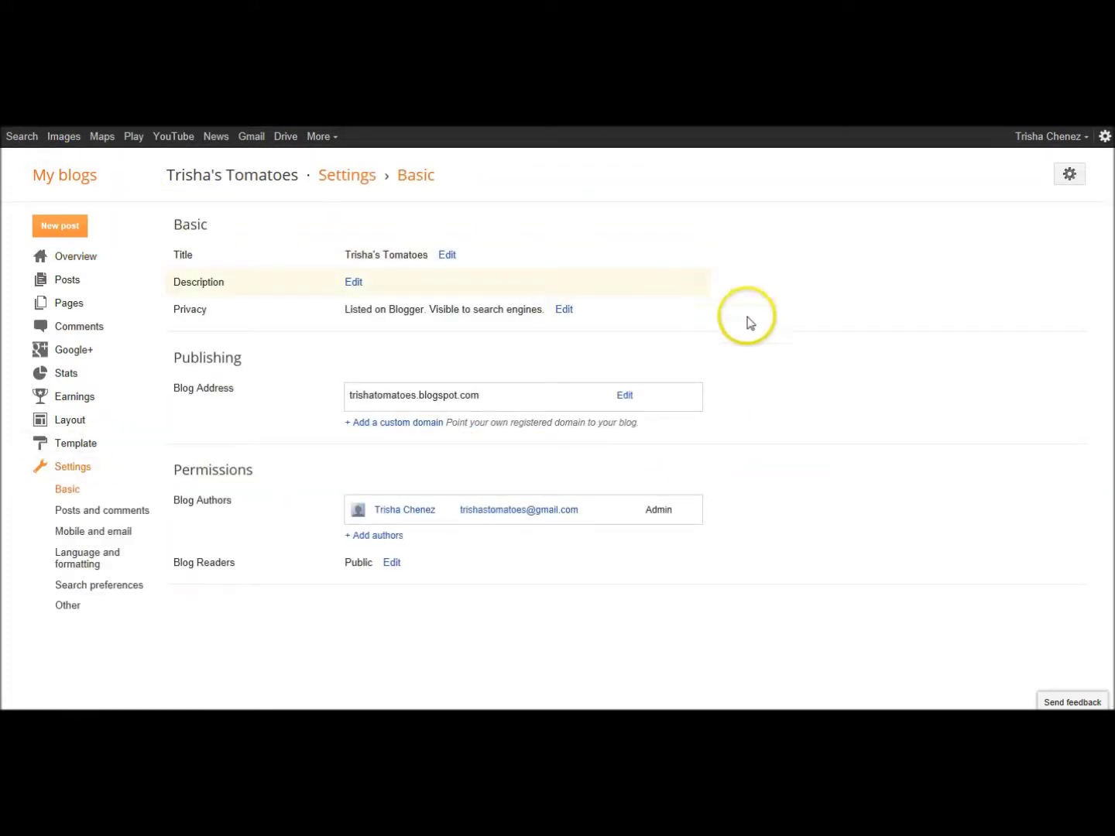
click(400, 431)
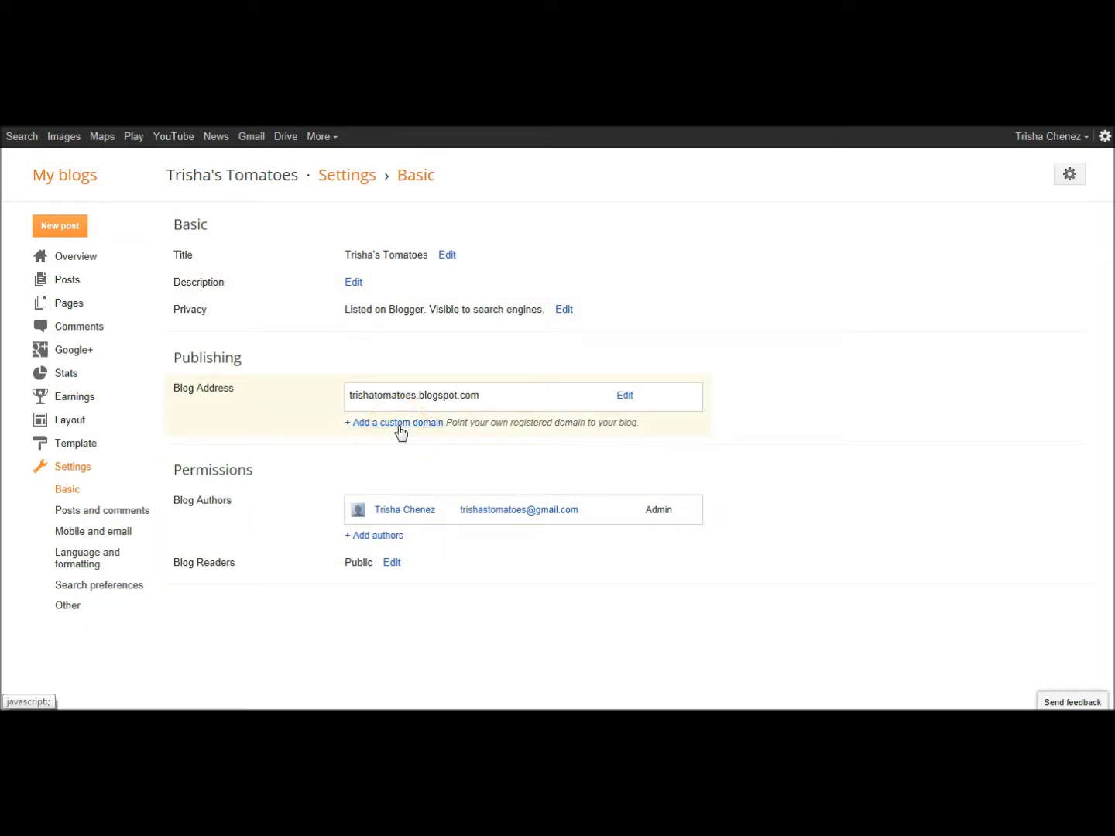
text(www)
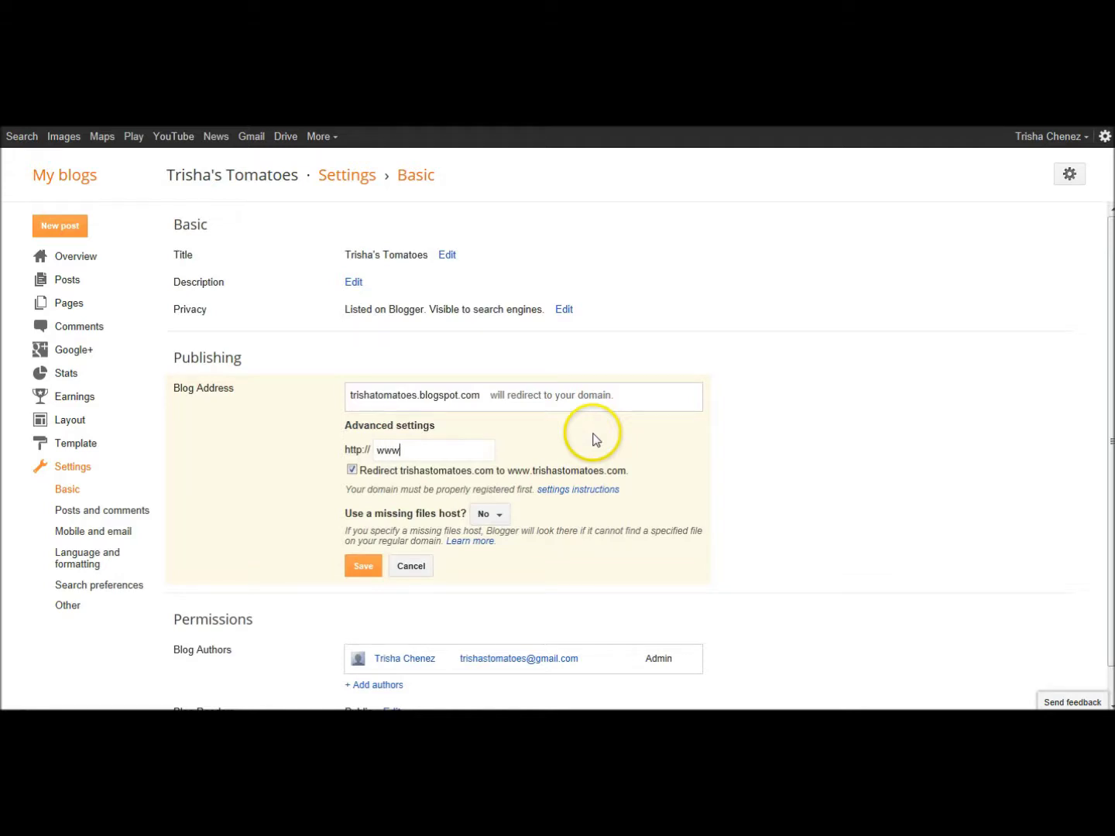
text(.trishatomatoes.com)
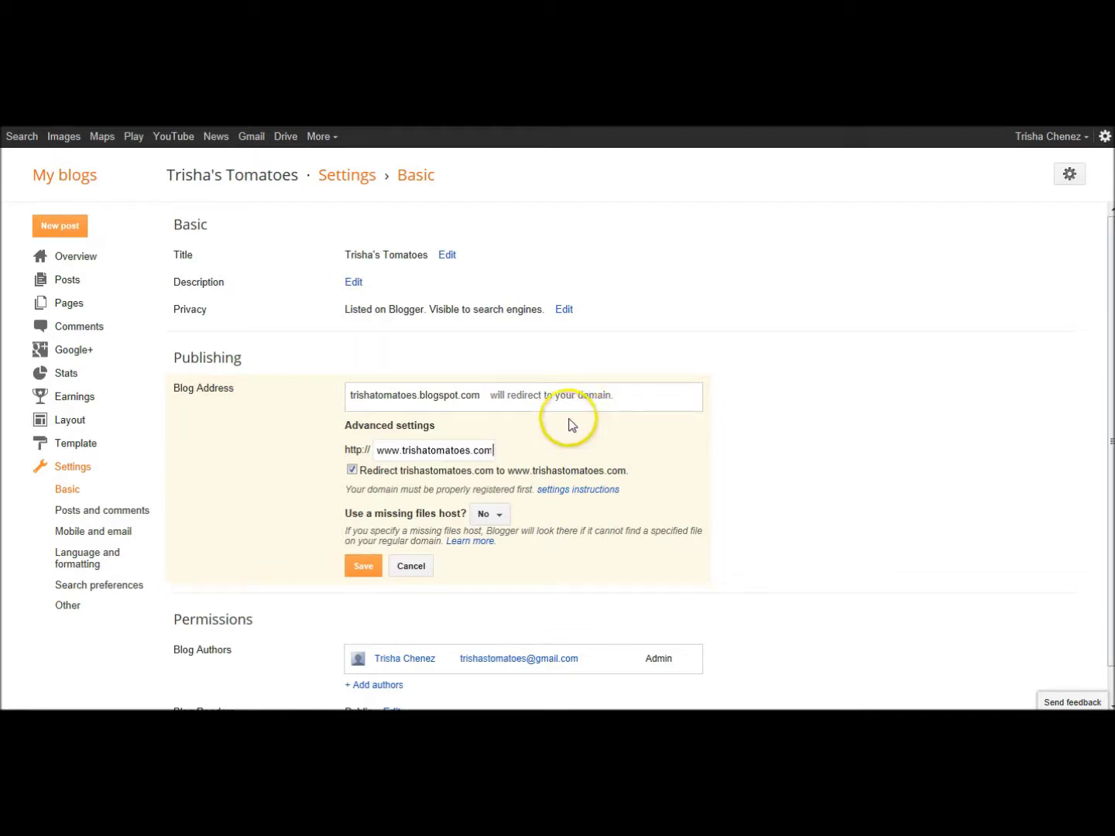
click(354, 567)
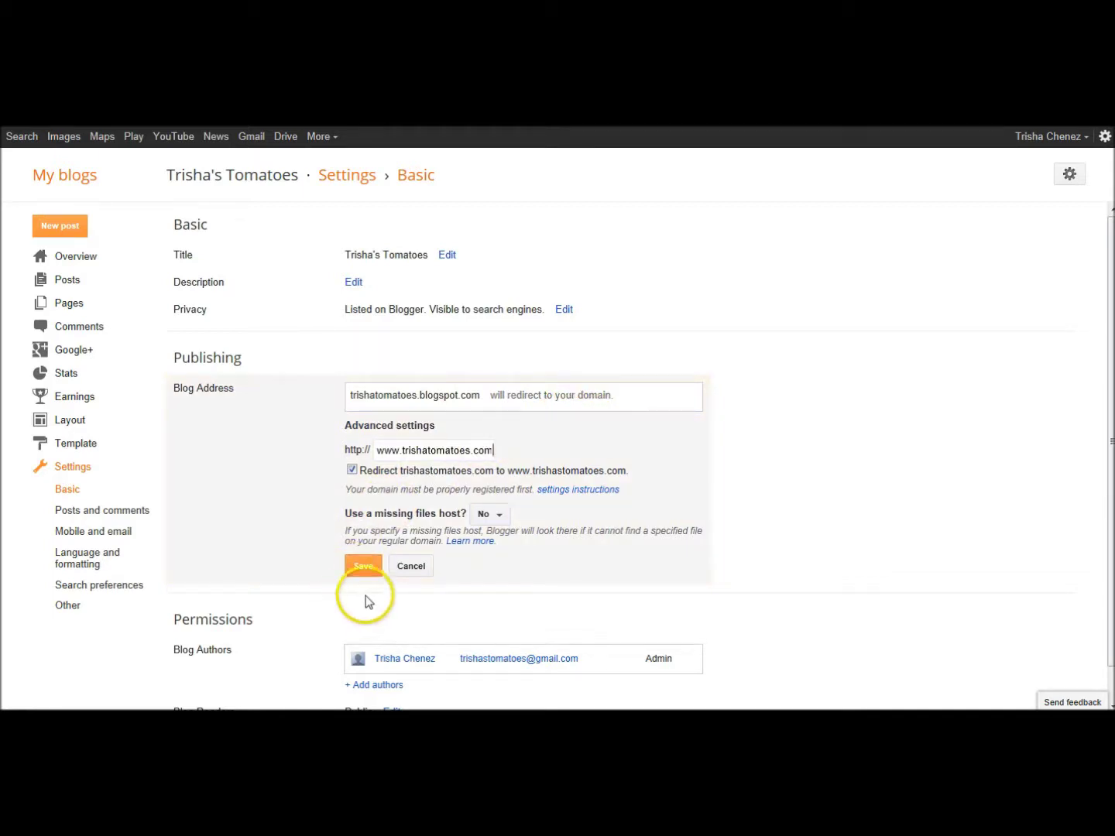
- Save the custom domain again, producing Error 32 with the two required CNAME records
click(362, 572)
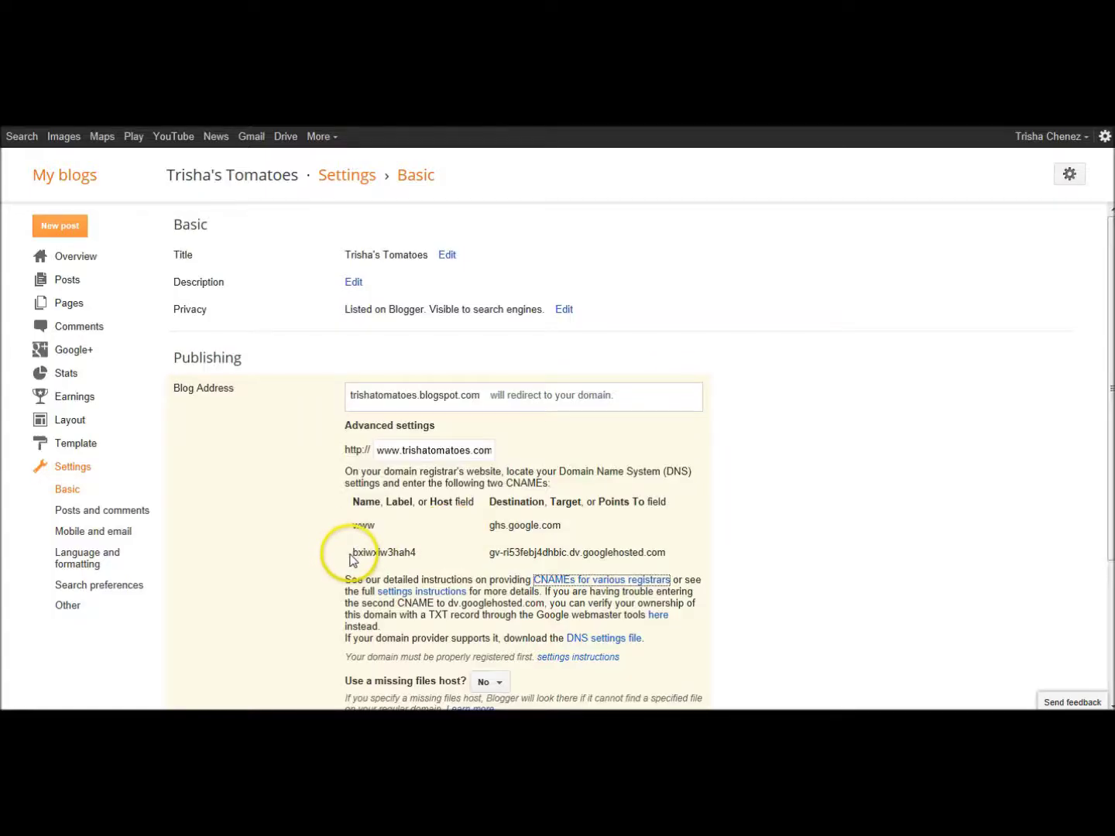
- Copy the verification CNAME name from Blogger into the new GoDaddy record's Host field
drag(353, 553, 415, 558)
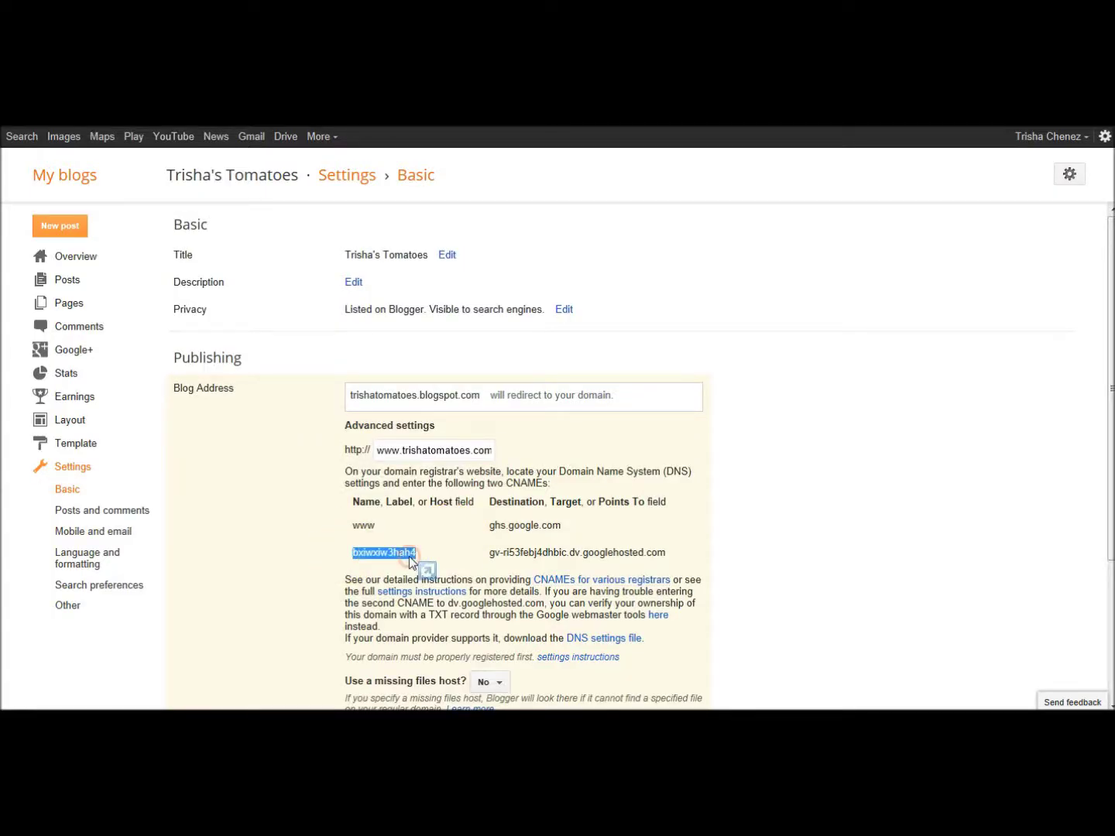
right_click(411, 556)
click(473, 383)
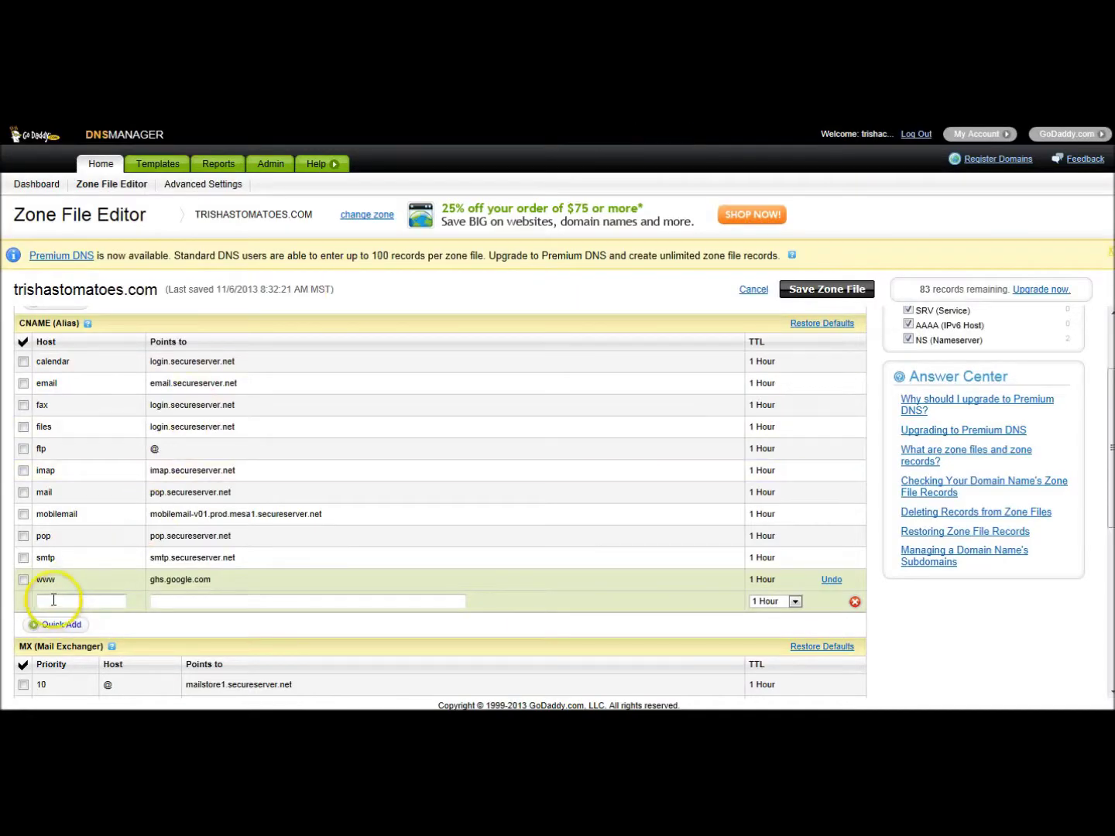
click(52, 602)
right_click(53, 603)
click(102, 526)
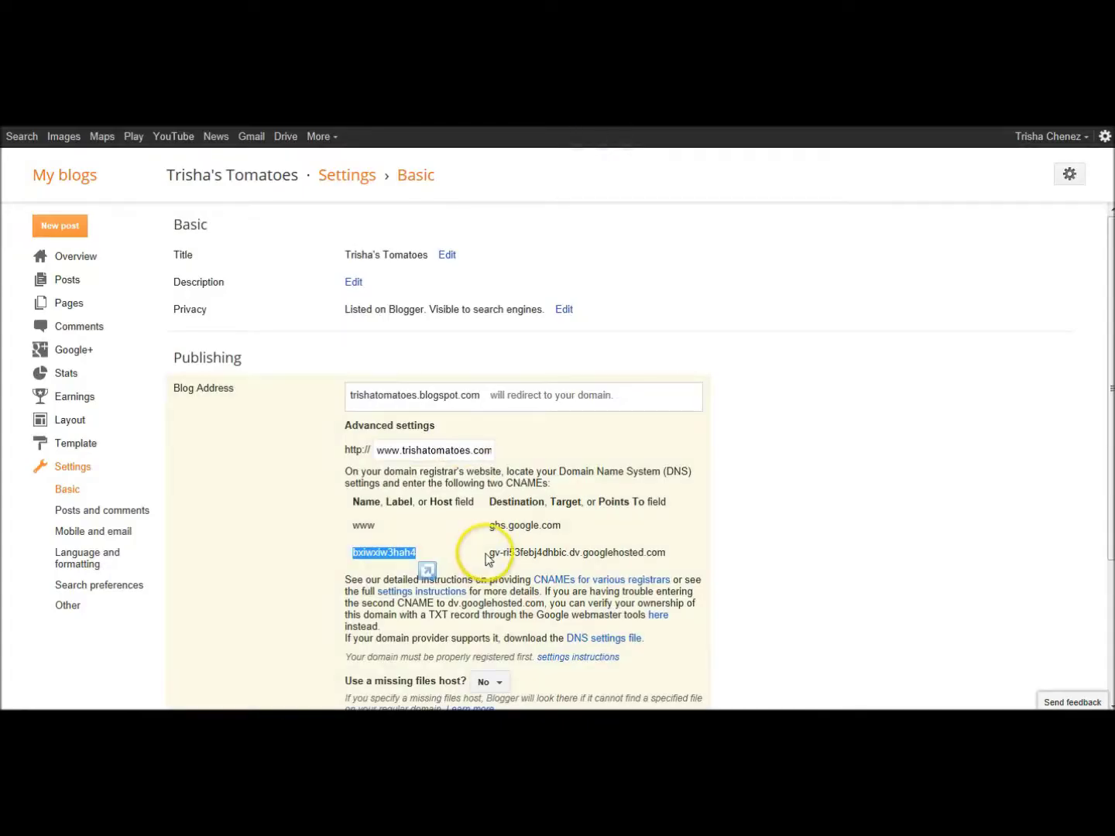
- Copy the verification CNAME's Google-hosted destination address from Blogger
drag(488, 552, 659, 560)
right_click(660, 559)
click(717, 384)
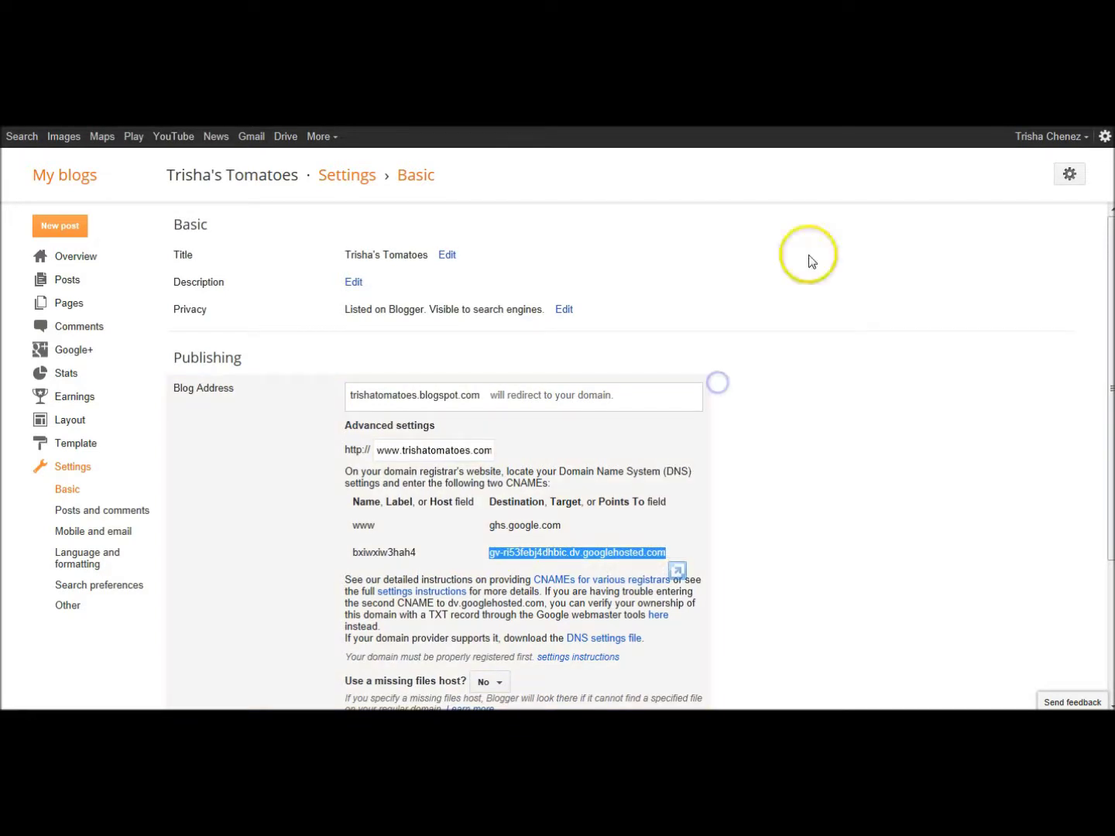
click(442, 473)
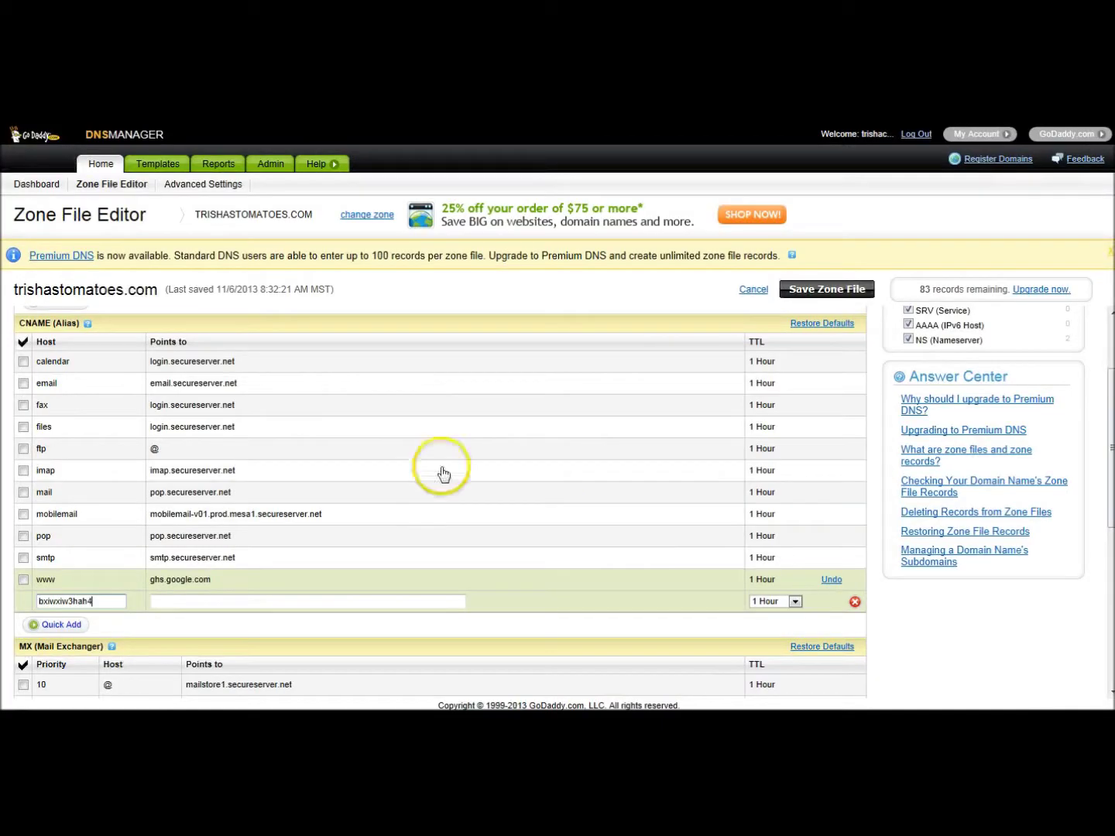
click(150, 602)
- Paste the Google-hosted destination into the new CNAME record's Points to field
right_click(169, 604)
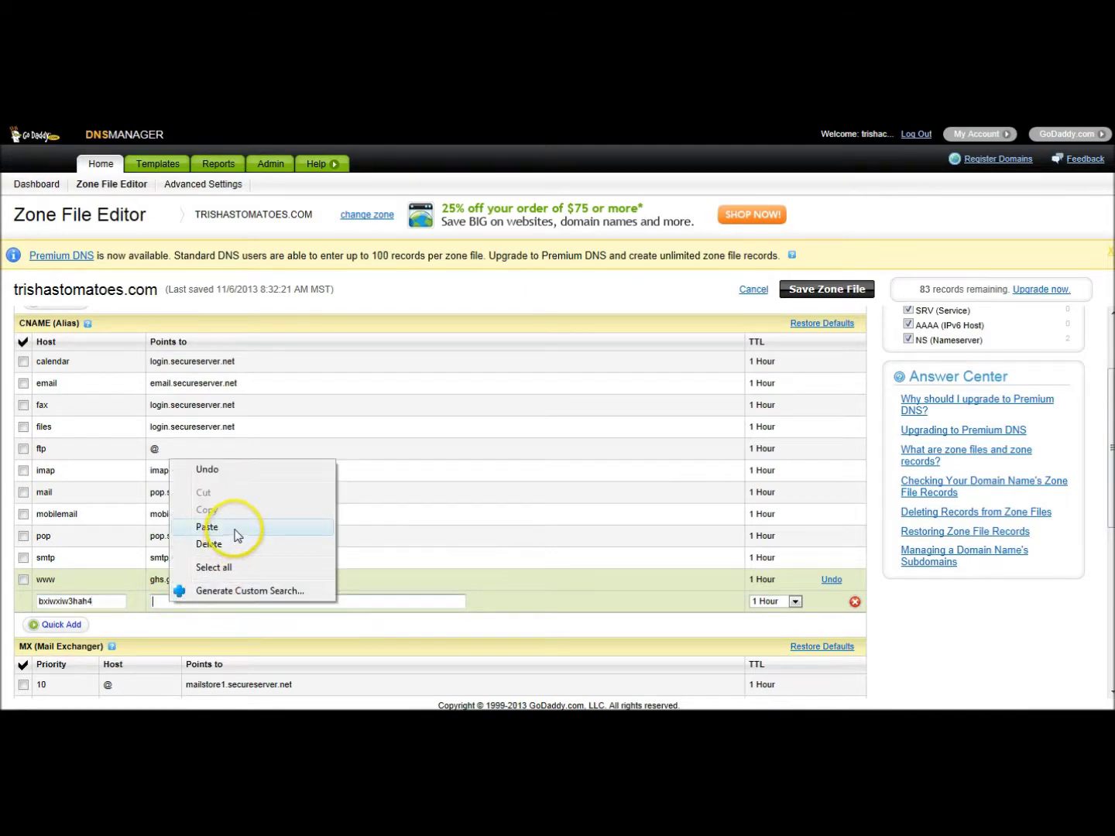
click(233, 526)
click(533, 623)
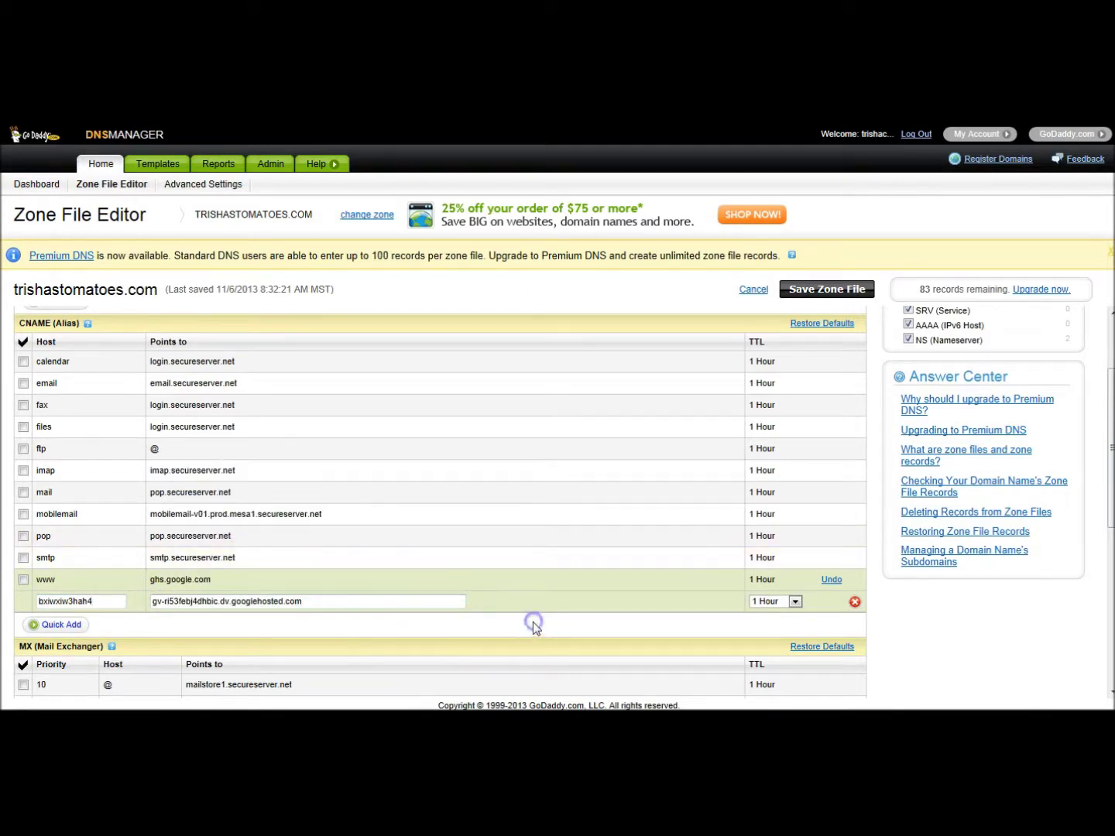
- Save and confirm the GoDaddy zone file with the new verification CNAME
click(825, 289)
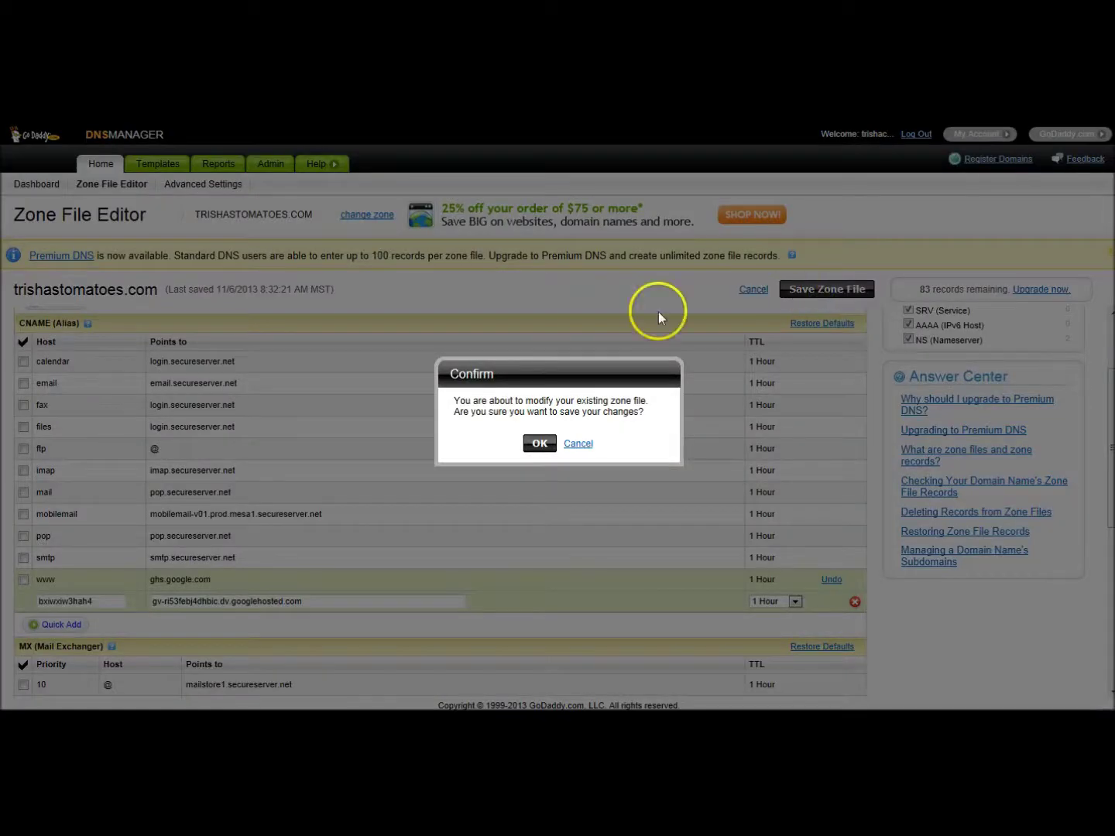
click(539, 442)
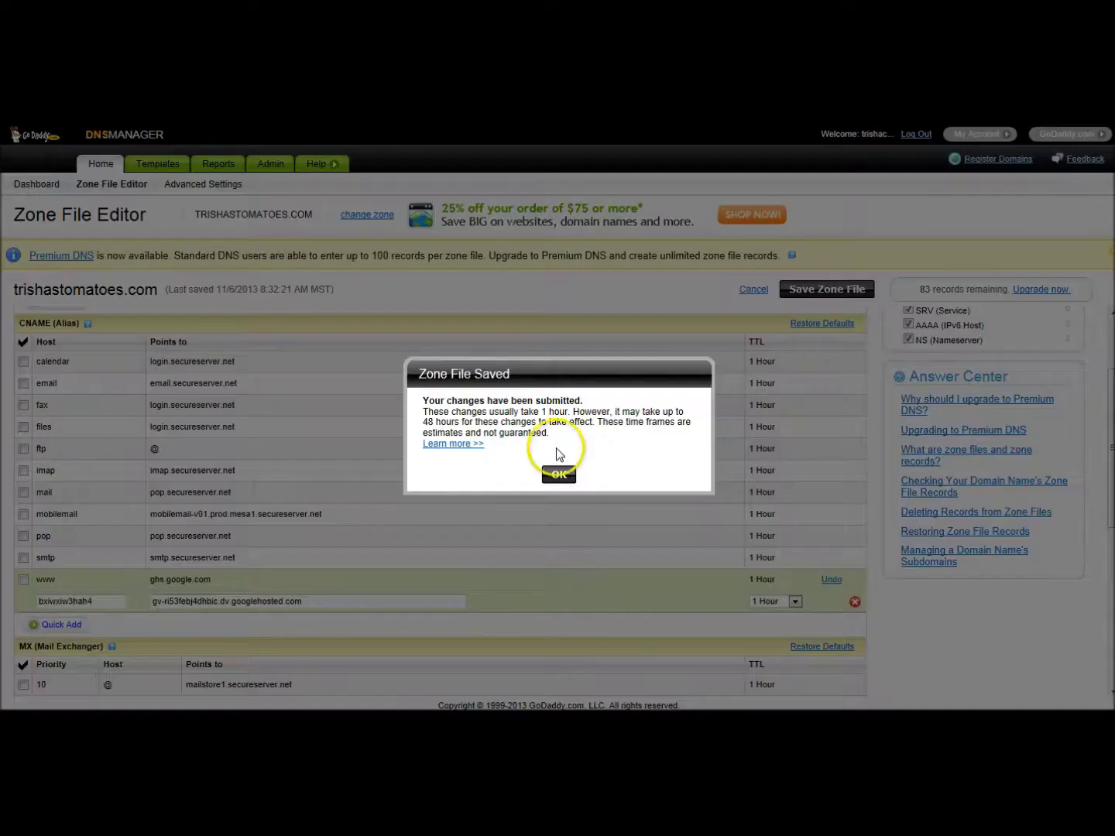
click(565, 473)
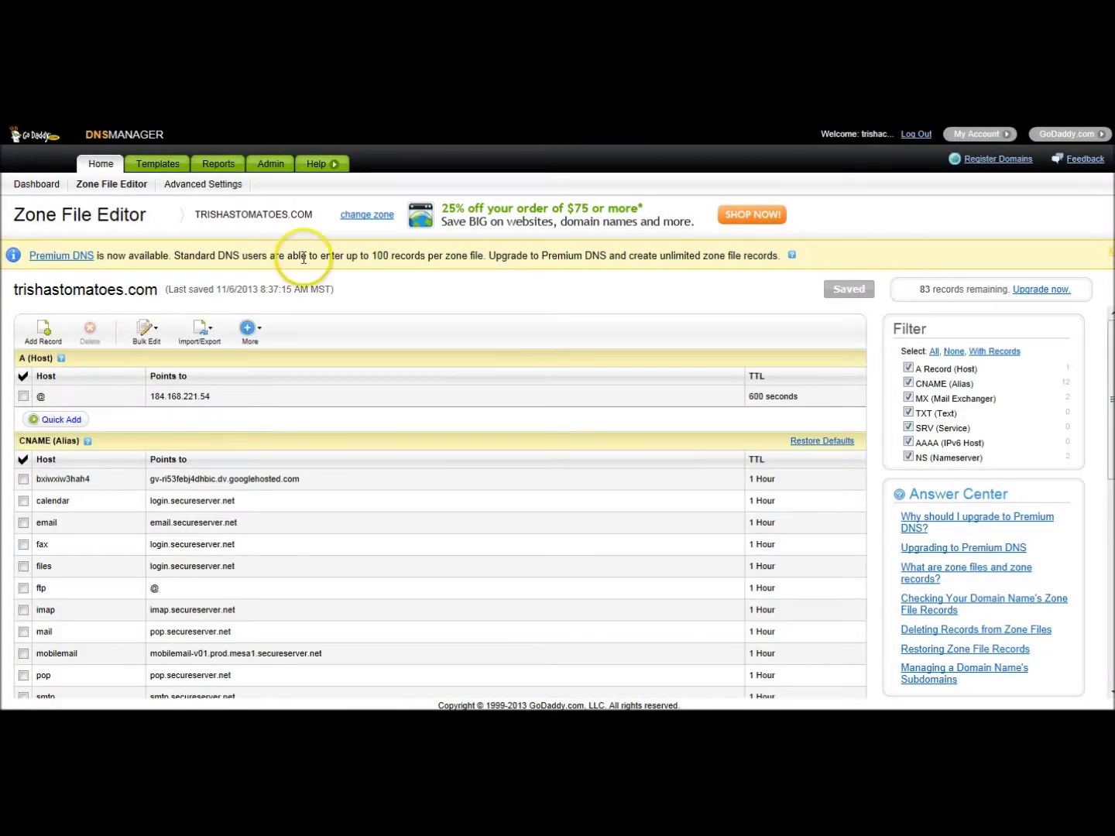
- Add four empty A (Host) record rows with Quick Add
click(51, 421)
click(56, 443)
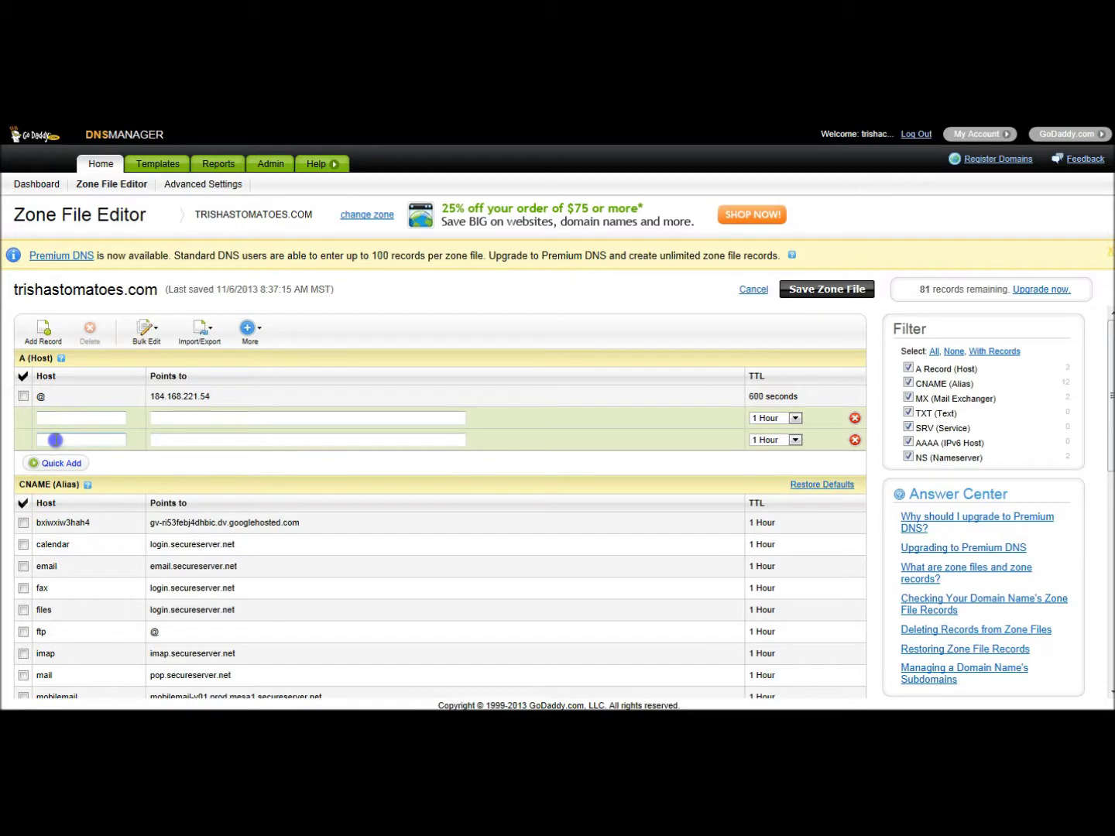
click(59, 464)
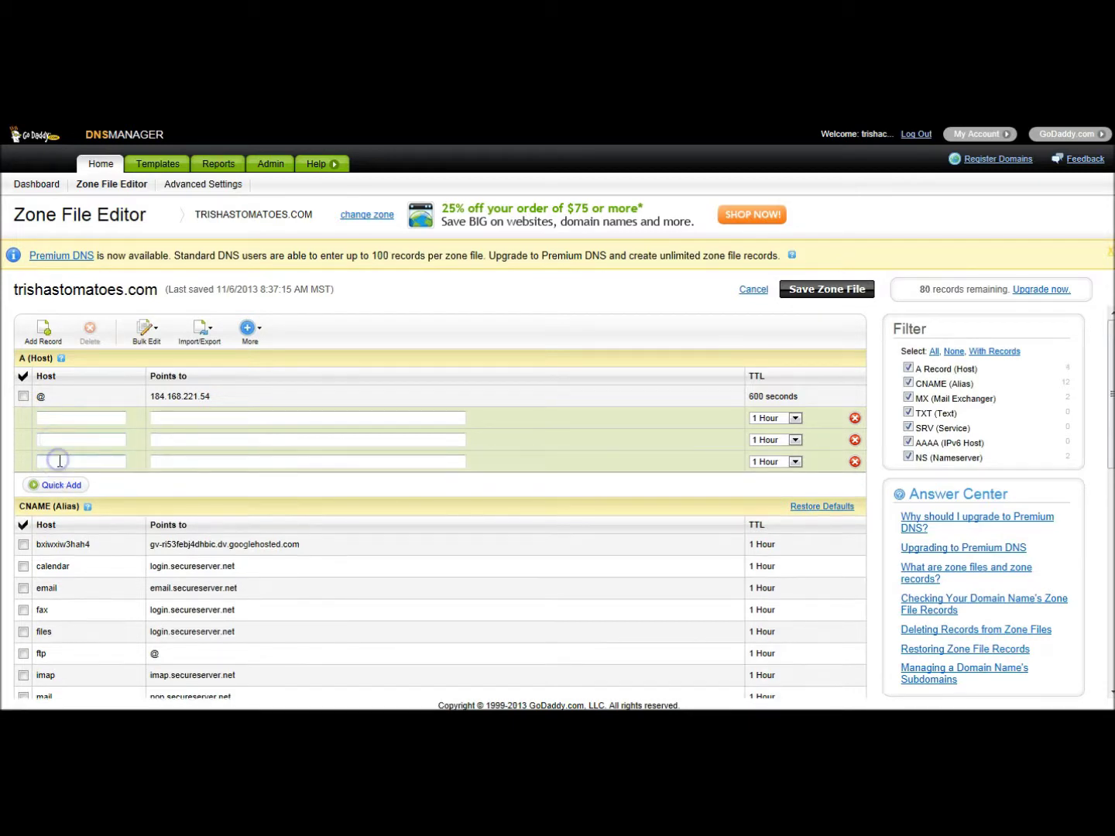
click(62, 486)
- Set the Host of all four A records to trishastomatoes.com
click(71, 416)
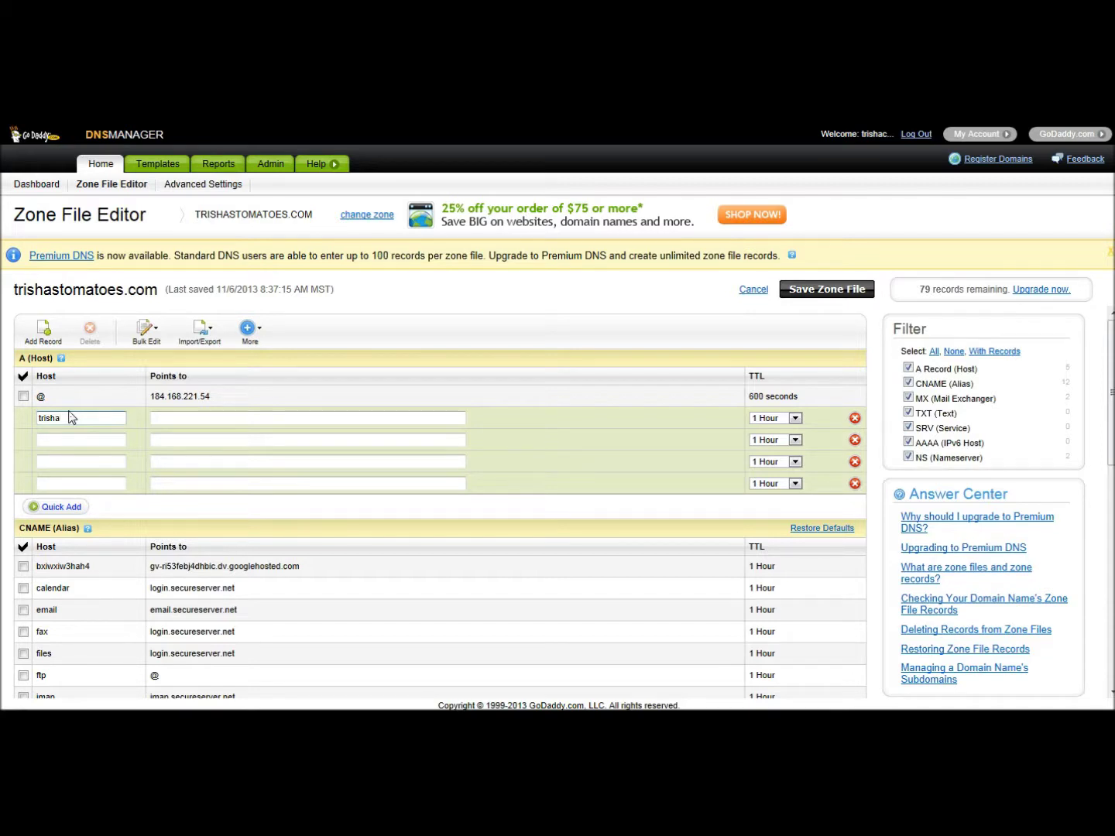
text(trishastomatoes.com)
drag(127, 421, 39, 419)
right_click(68, 420)
click(88, 469)
right_click(61, 441)
click(100, 510)
right_click(67, 461)
click(104, 524)
right_click(80, 483)
click(108, 552)
- Point the A records to 216.239.32.21, 216.239.34.21, 216.239.36.21 and 216.239.38.21
click(191, 419)
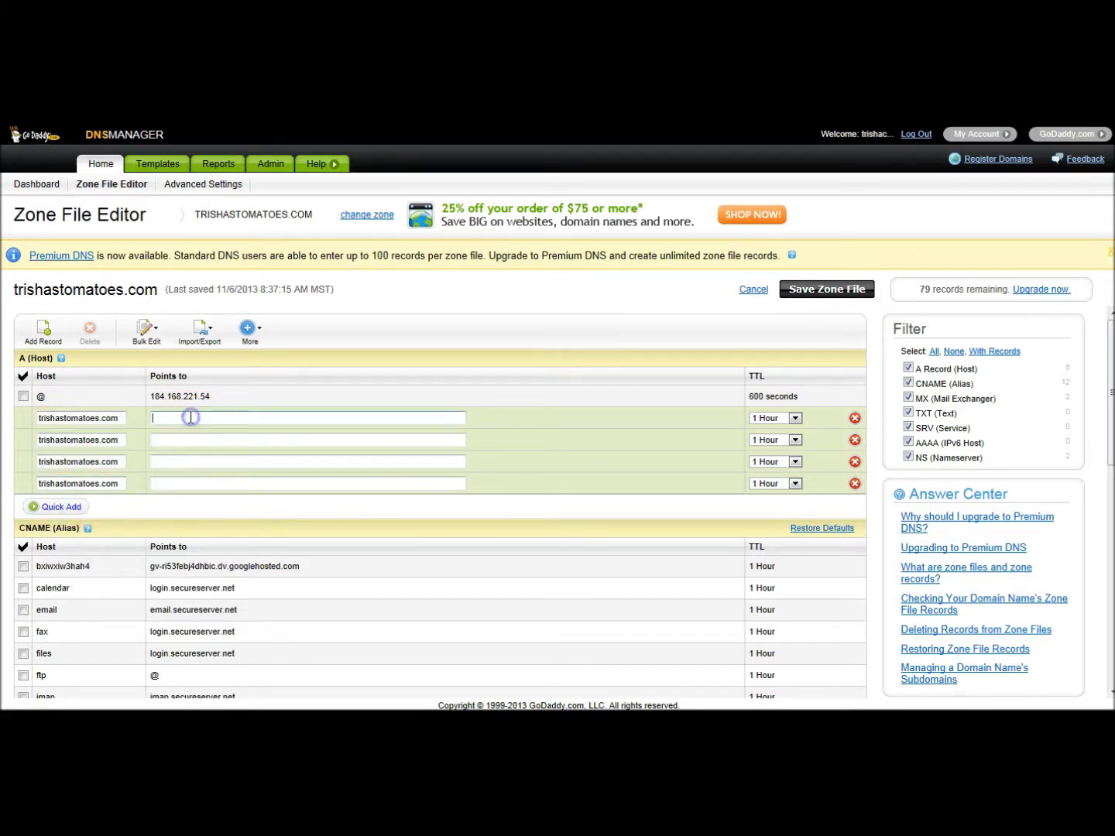
text(216.239.32)
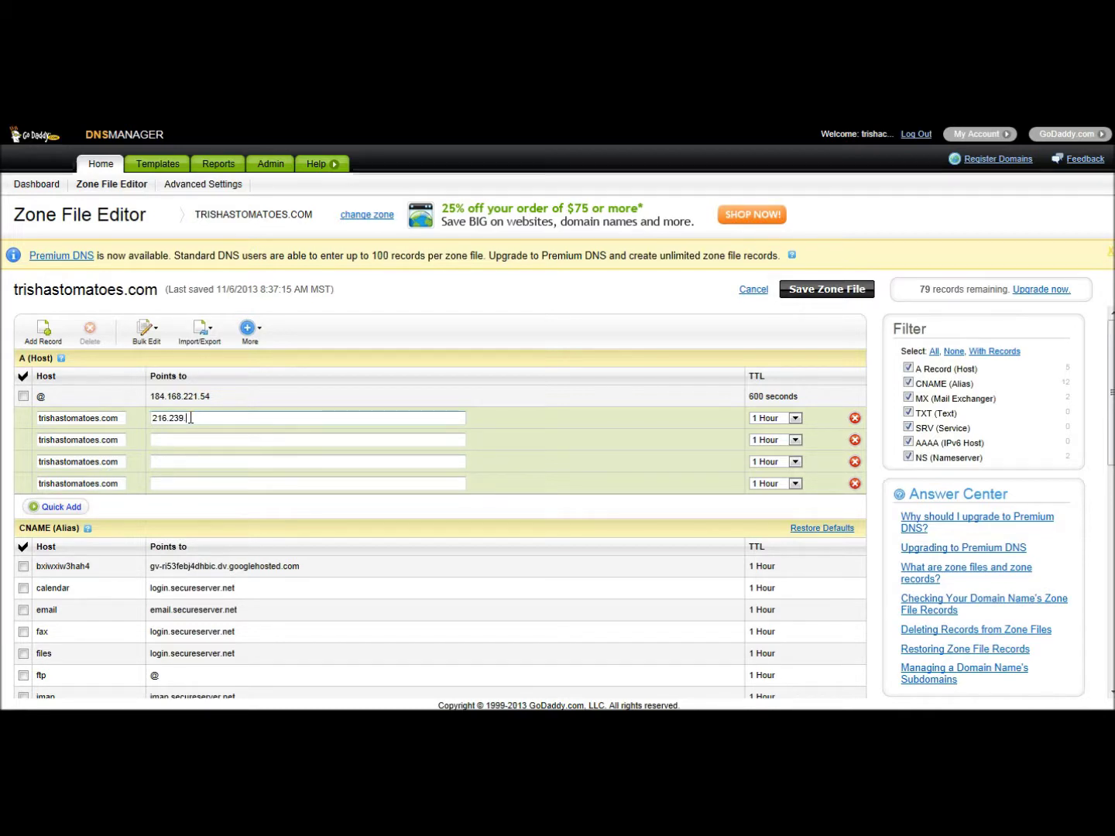
text(.21)
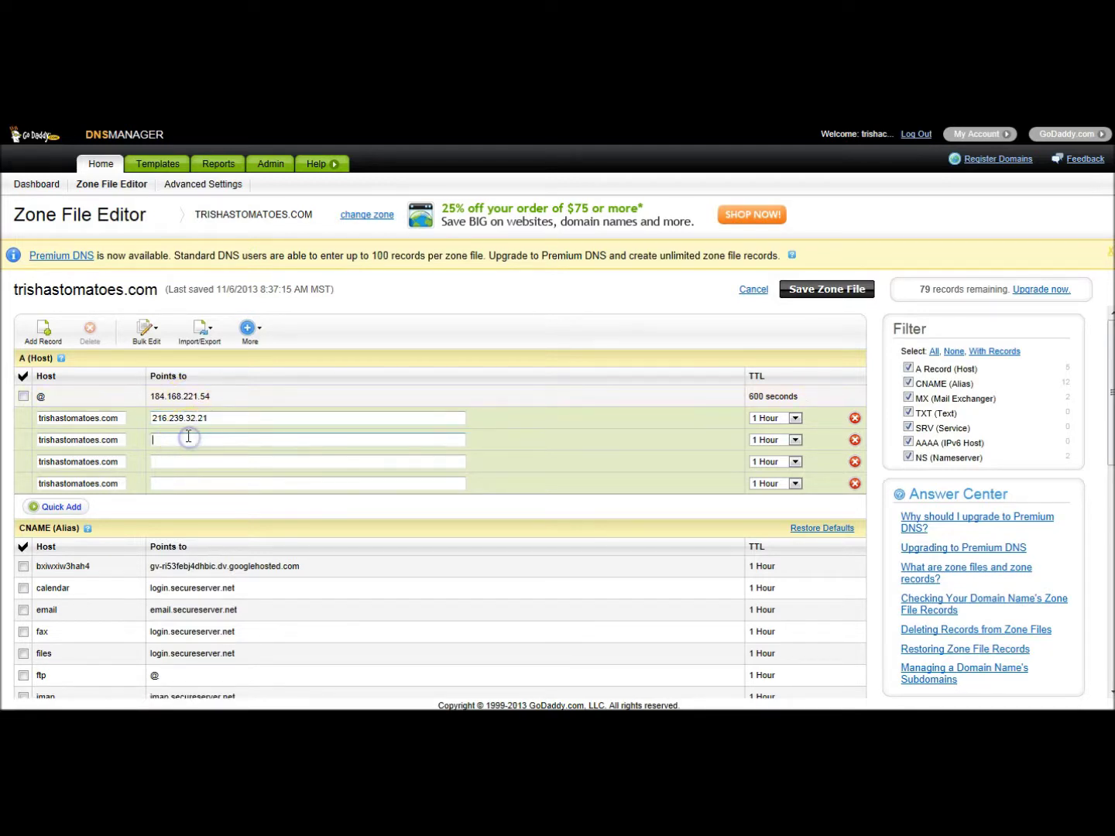
text(216)
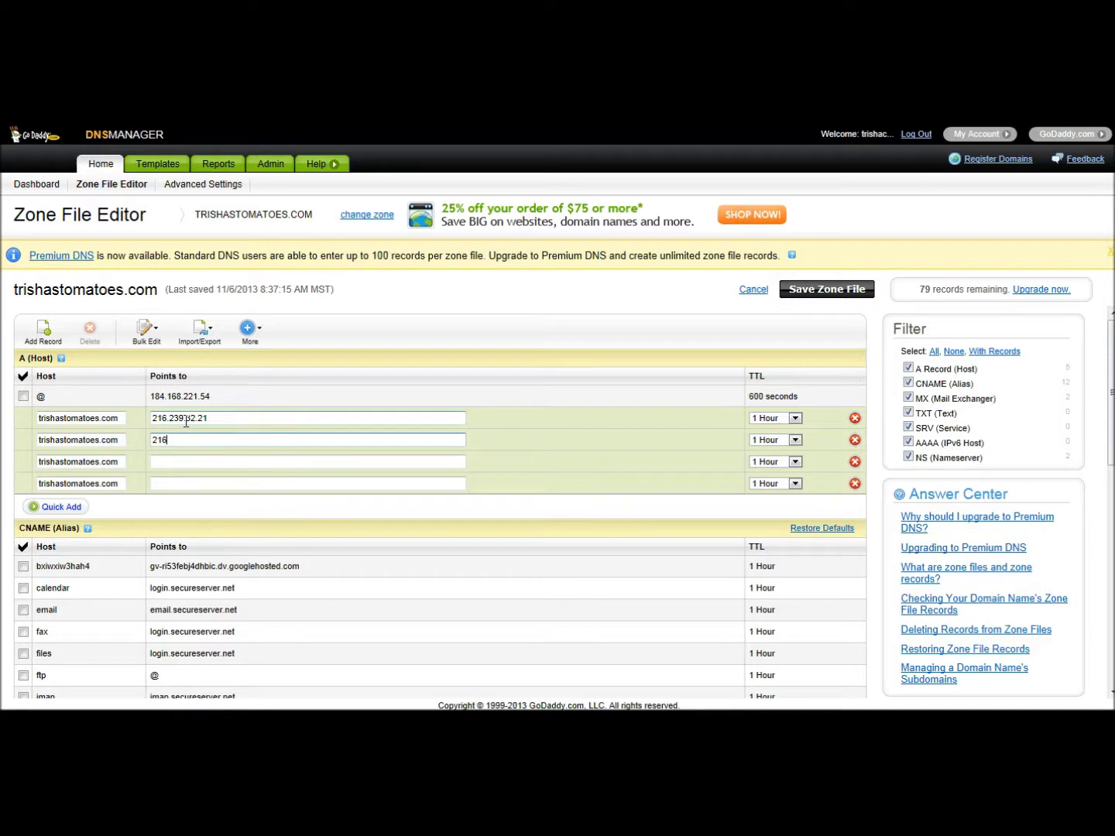
text(.239.34)
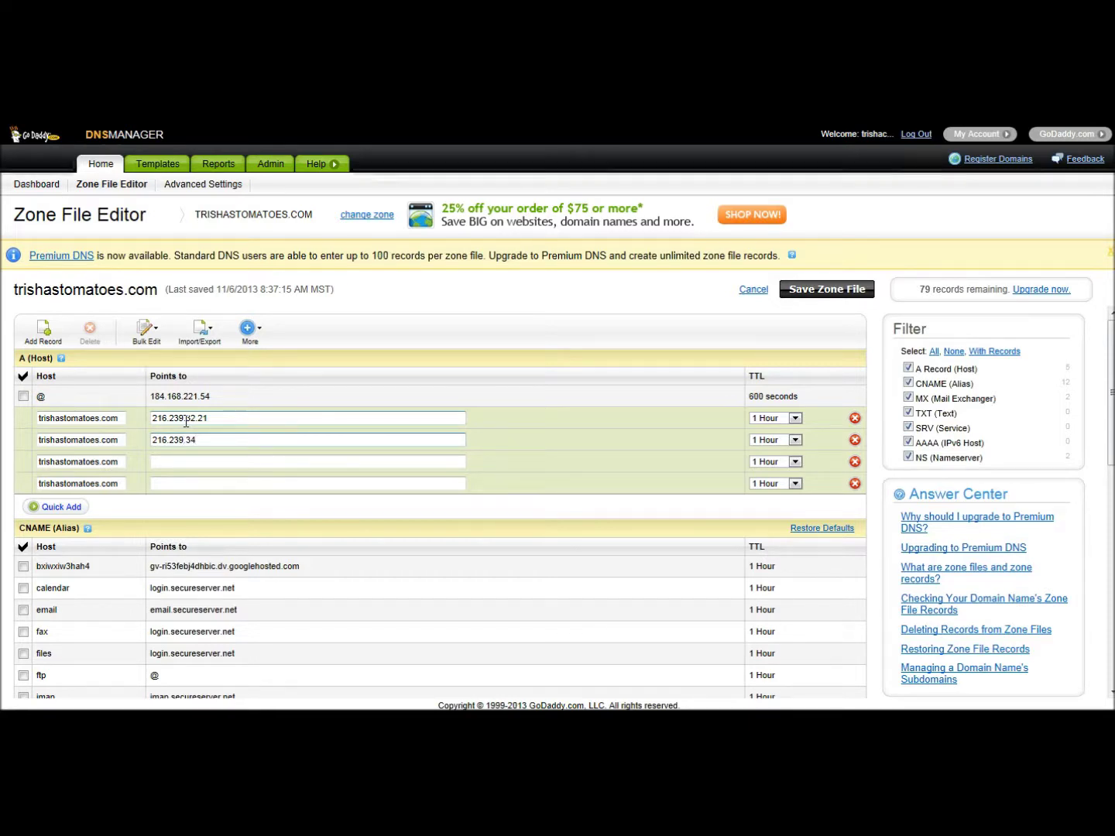
text(.21)
click(197, 458)
click(196, 439)
text(21)
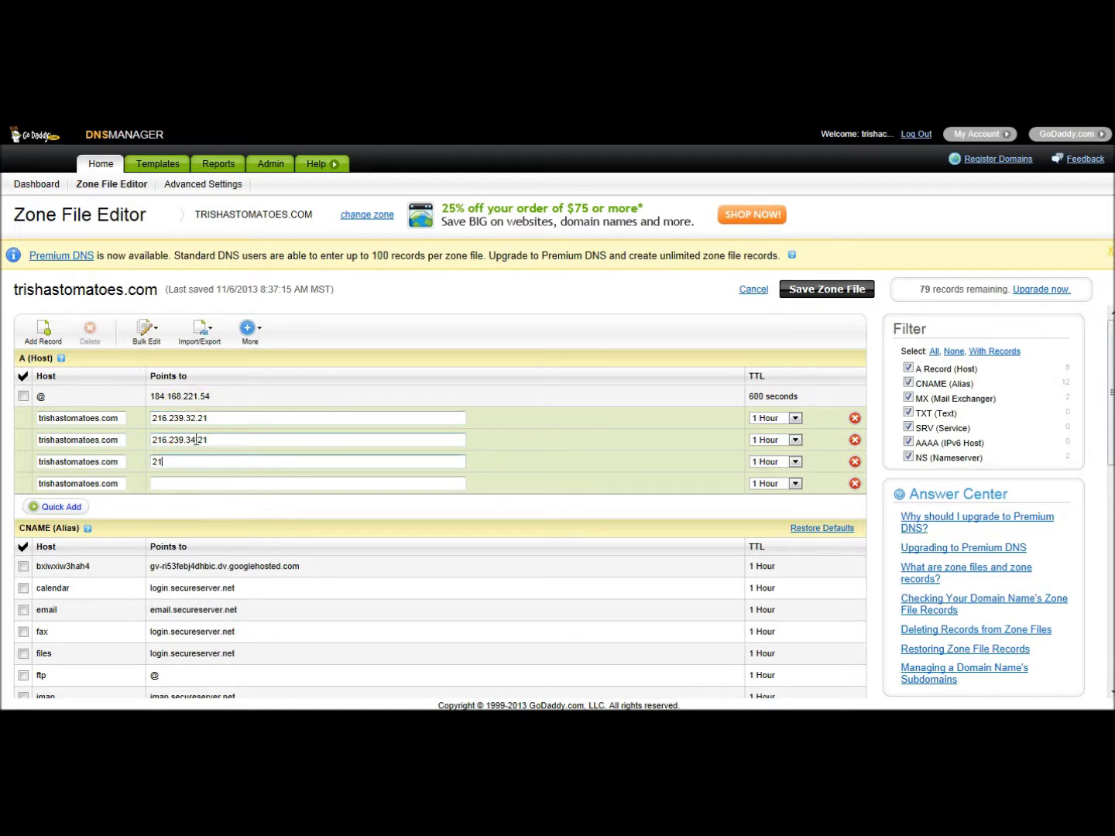
text(6.239.36.21)
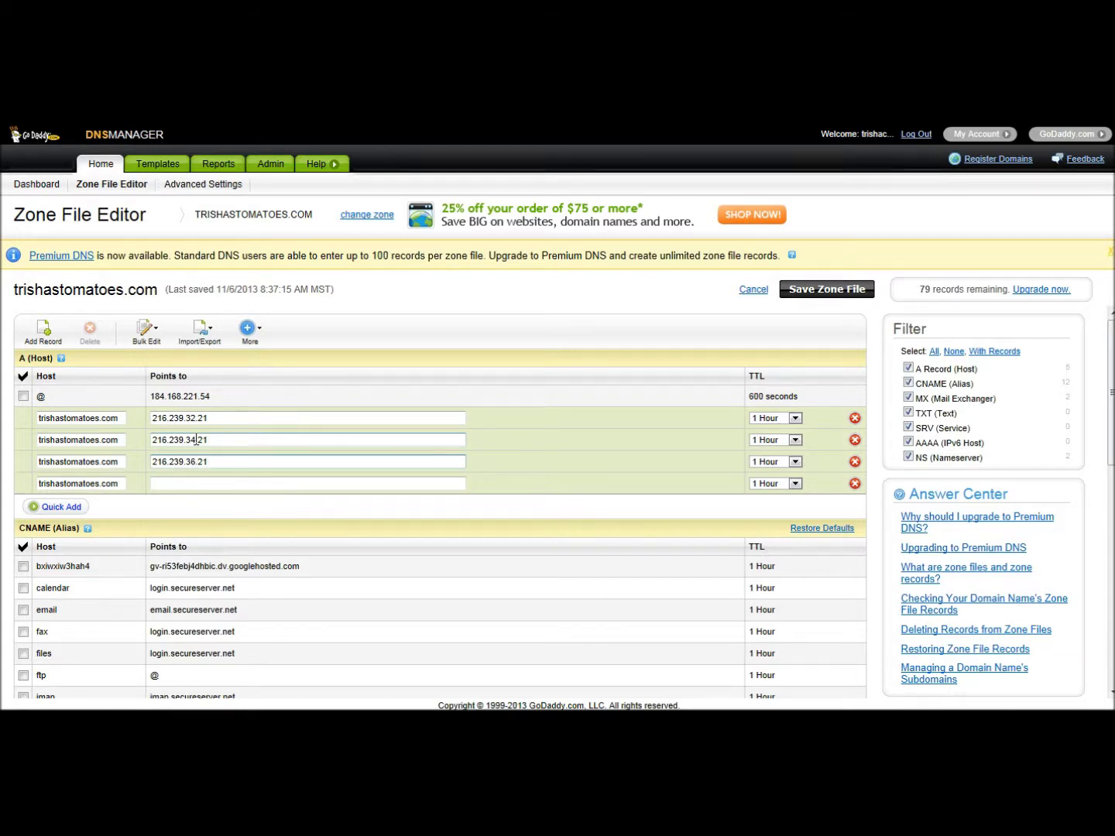
click(177, 483)
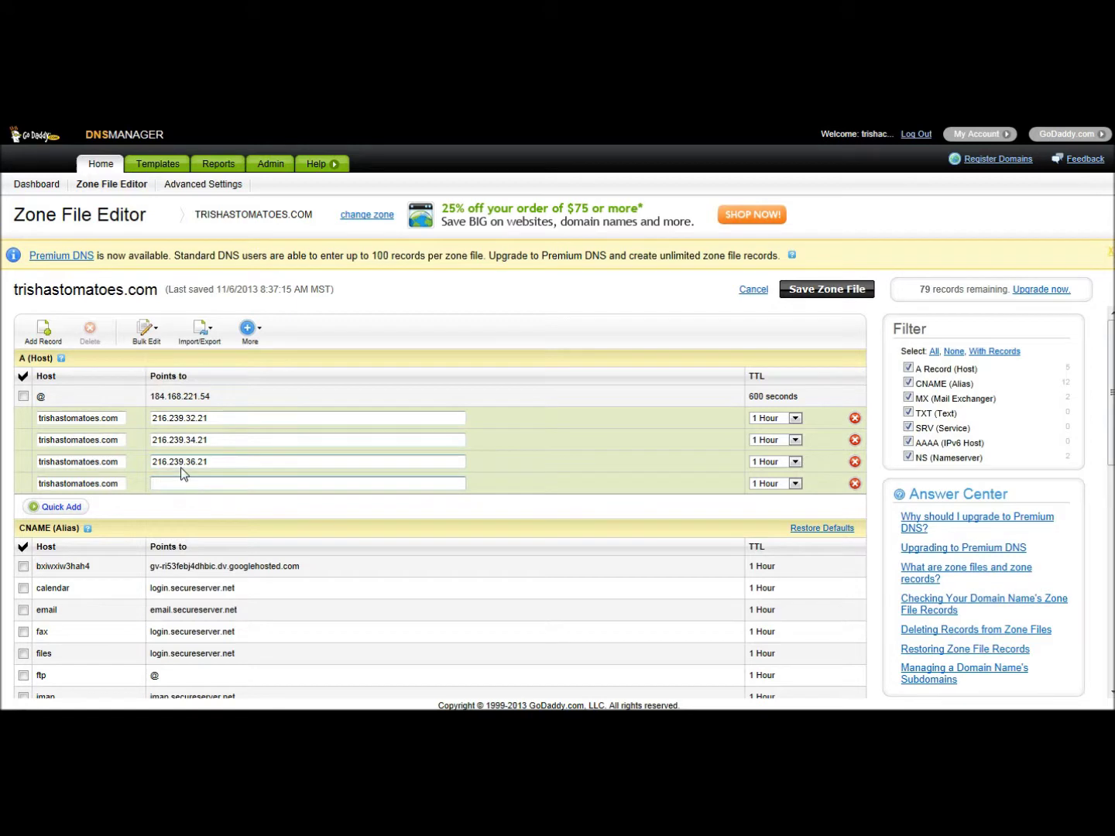
text(216.239.38.21)
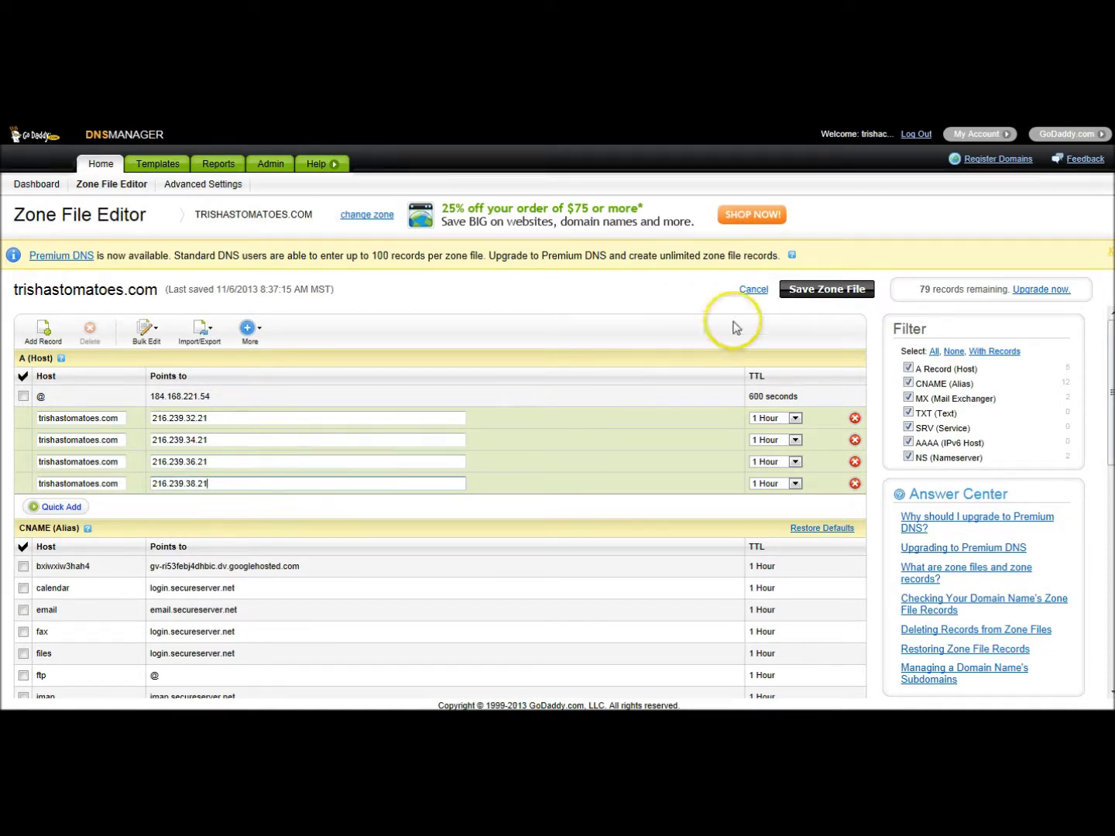
- Save and confirm the zone file containing the four new trishastomatoes.com A records
click(826, 289)
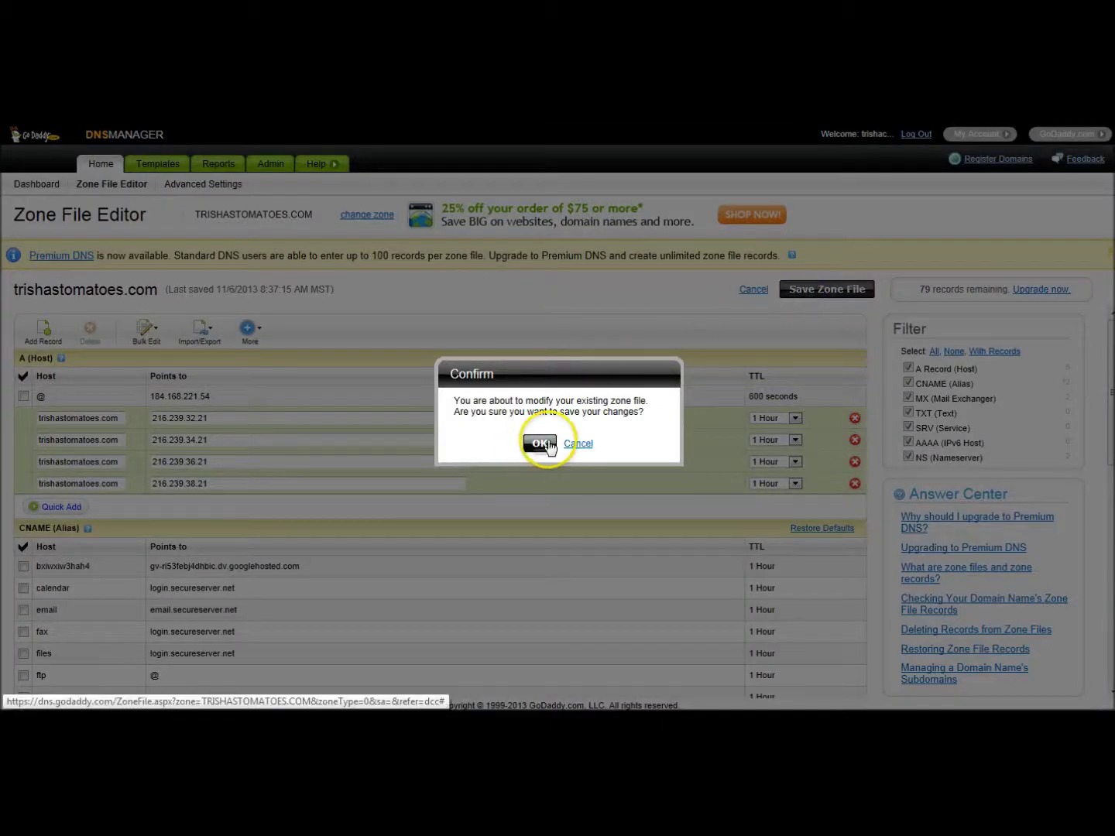
click(541, 442)
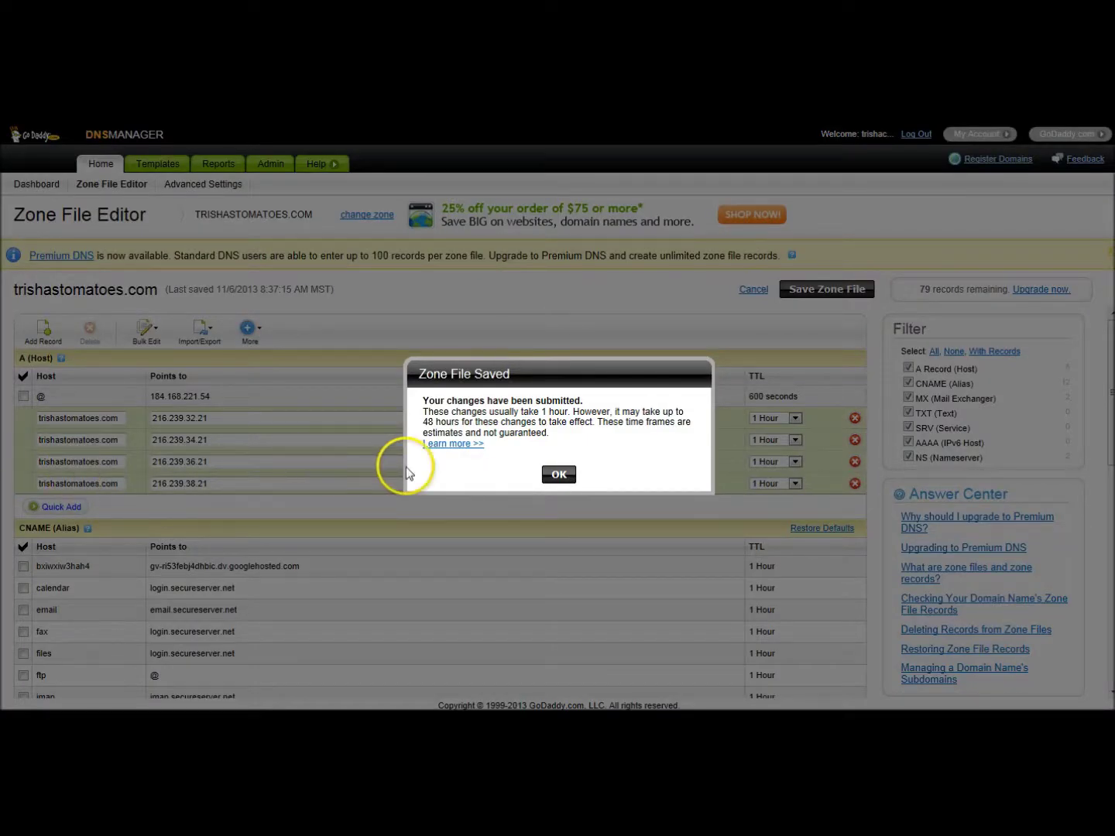
click(554, 478)
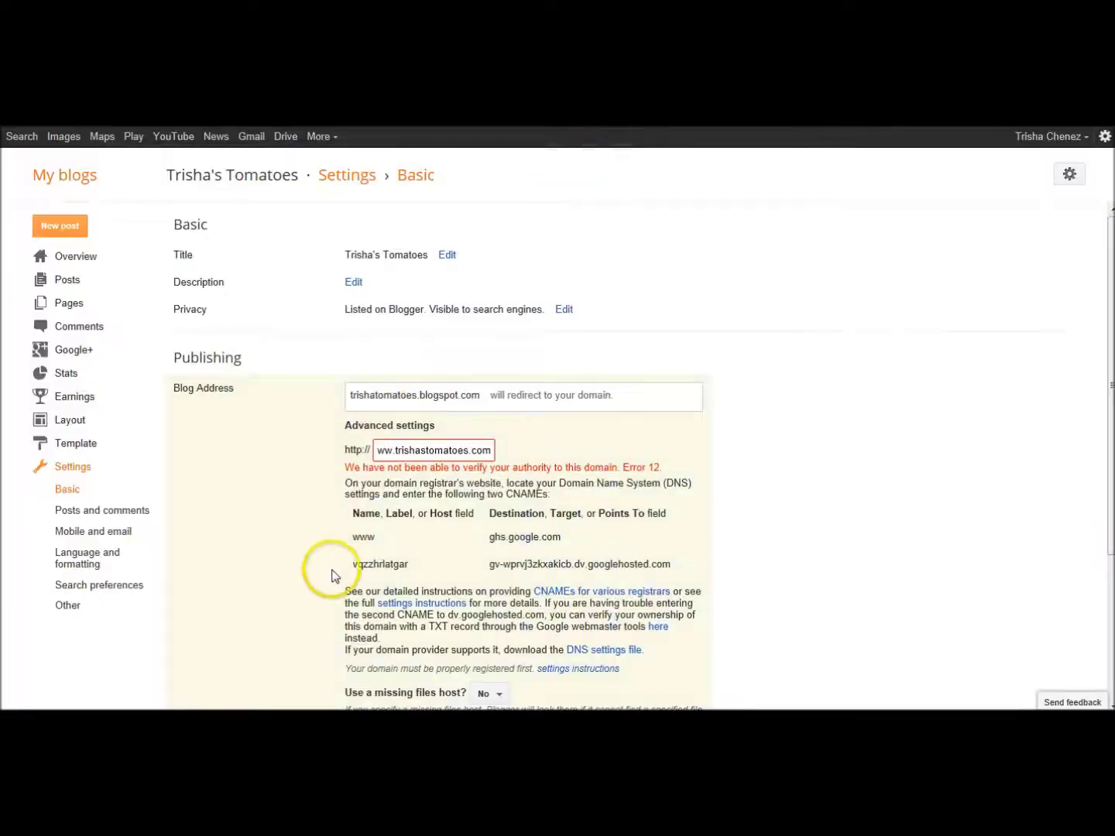
- Copy the verification CNAME host name from Blogger into the new GoDaddy CNAME row's Host
drag(351, 563, 418, 567)
right_click(416, 567)
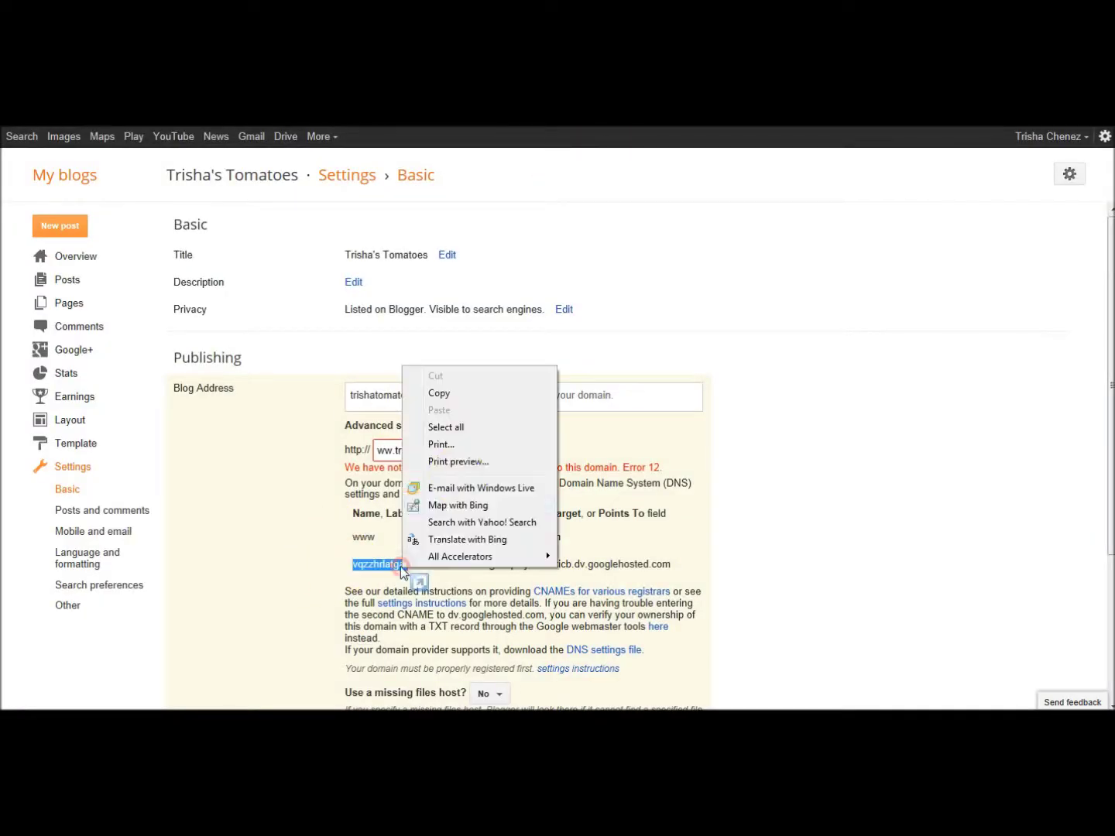
click(466, 393)
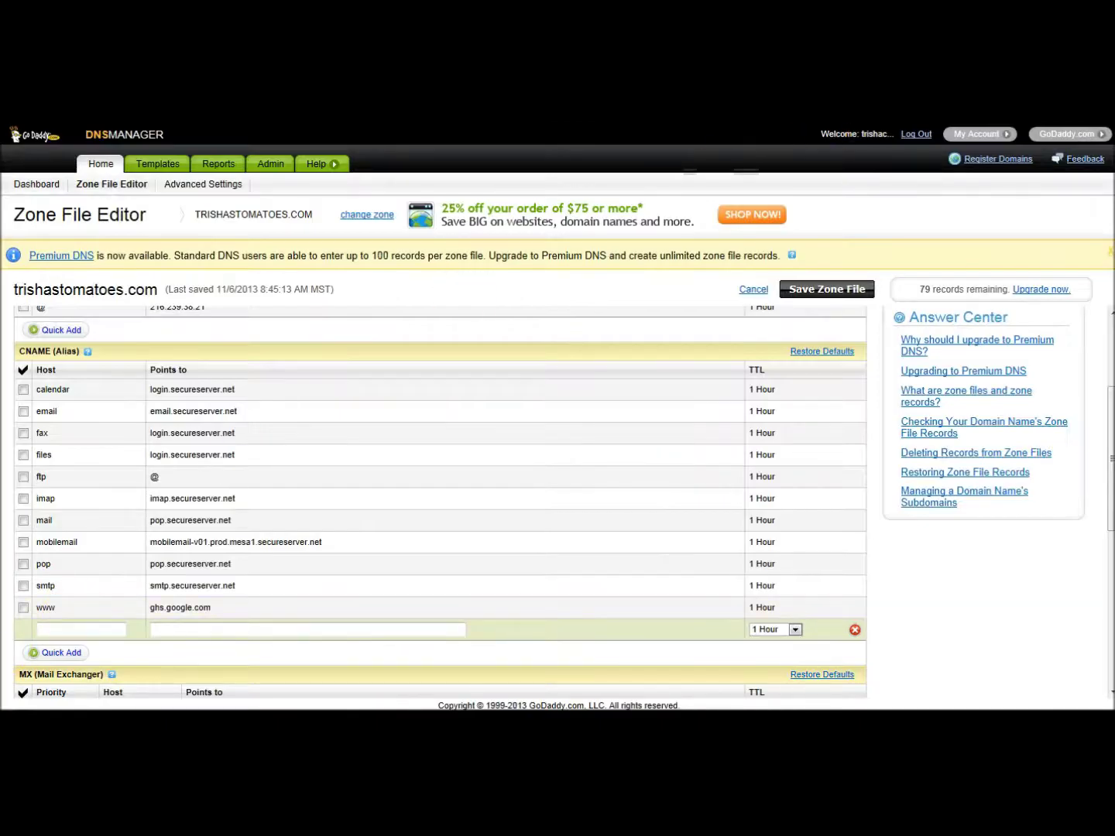
click(57, 629)
right_click(58, 629)
click(116, 556)
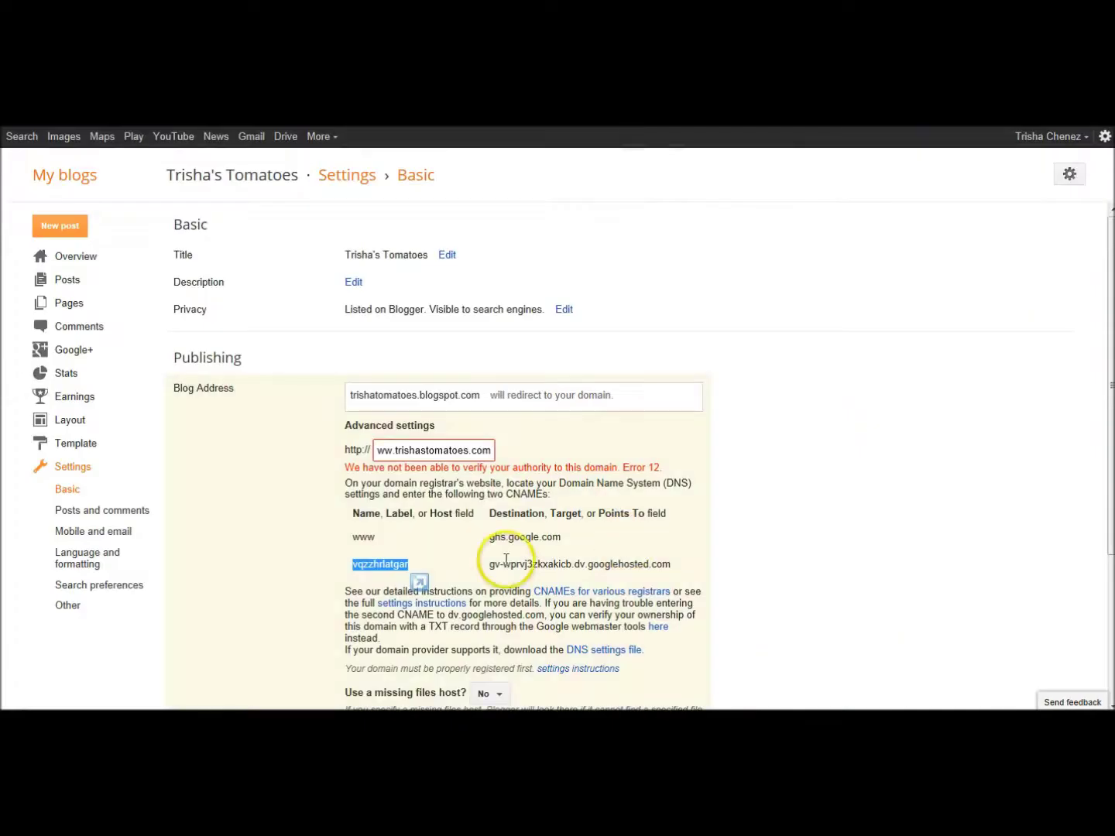
- Copy the googlehosted destination address from Blogger for the new row's Points to field
drag(490, 565, 670, 566)
right_click(653, 571)
click(694, 391)
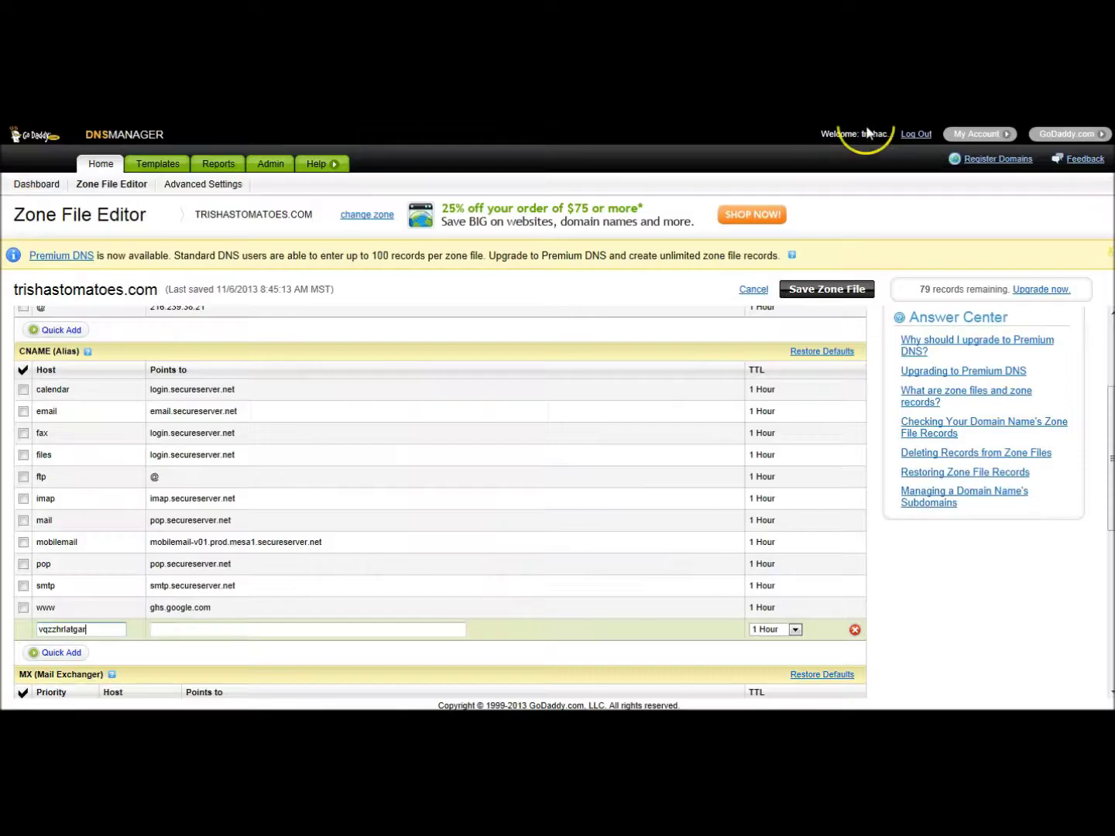
click(174, 629)
right_click(174, 629)
click(228, 562)
click(826, 289)
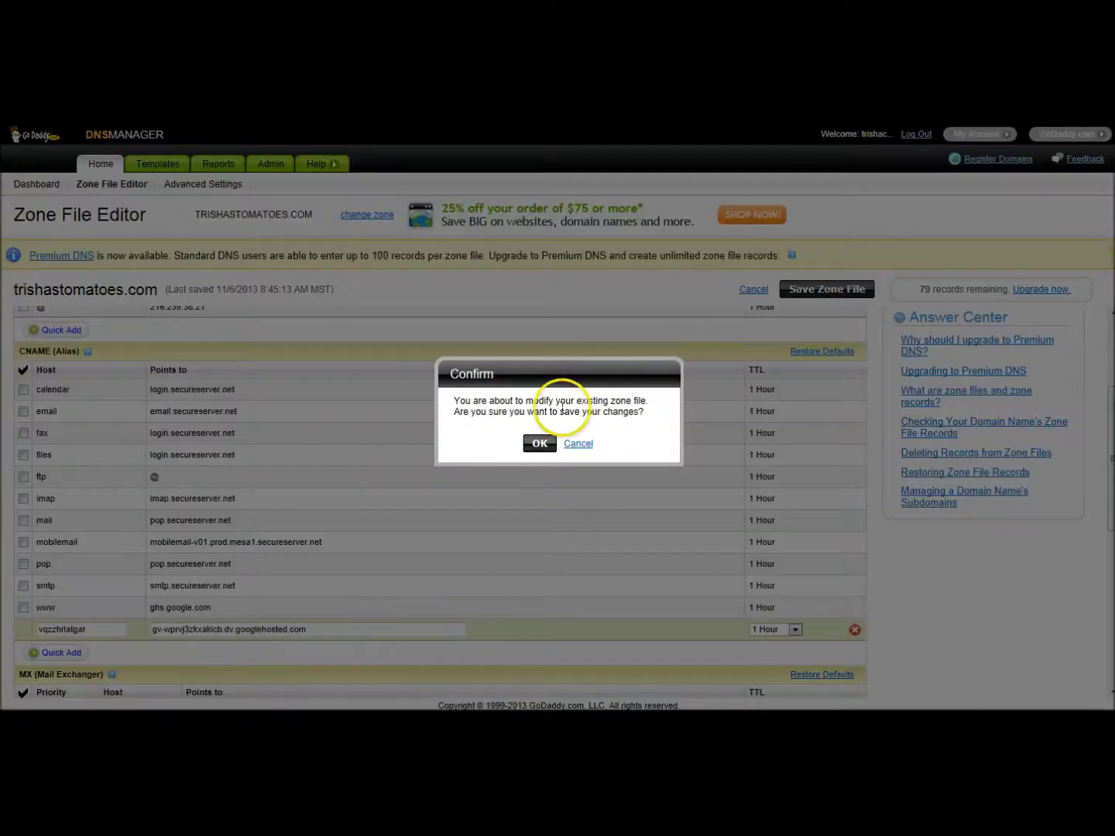
click(541, 444)
click(558, 474)
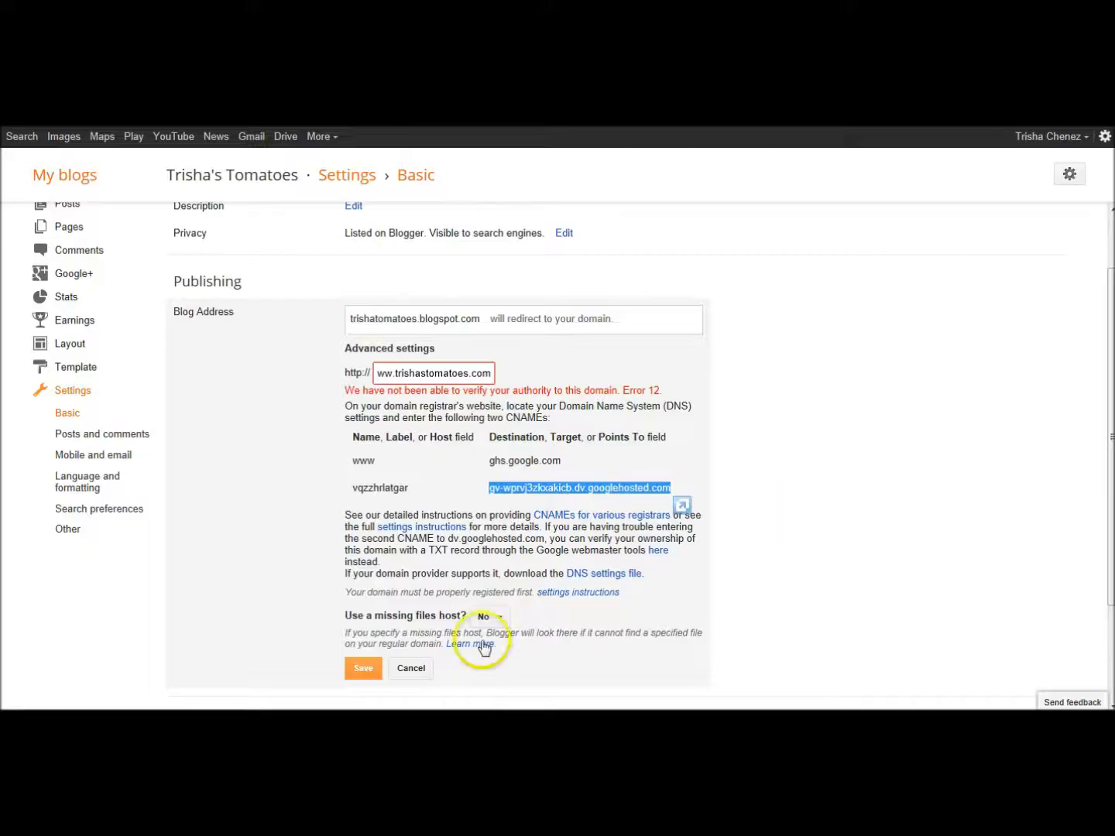
click(364, 669)
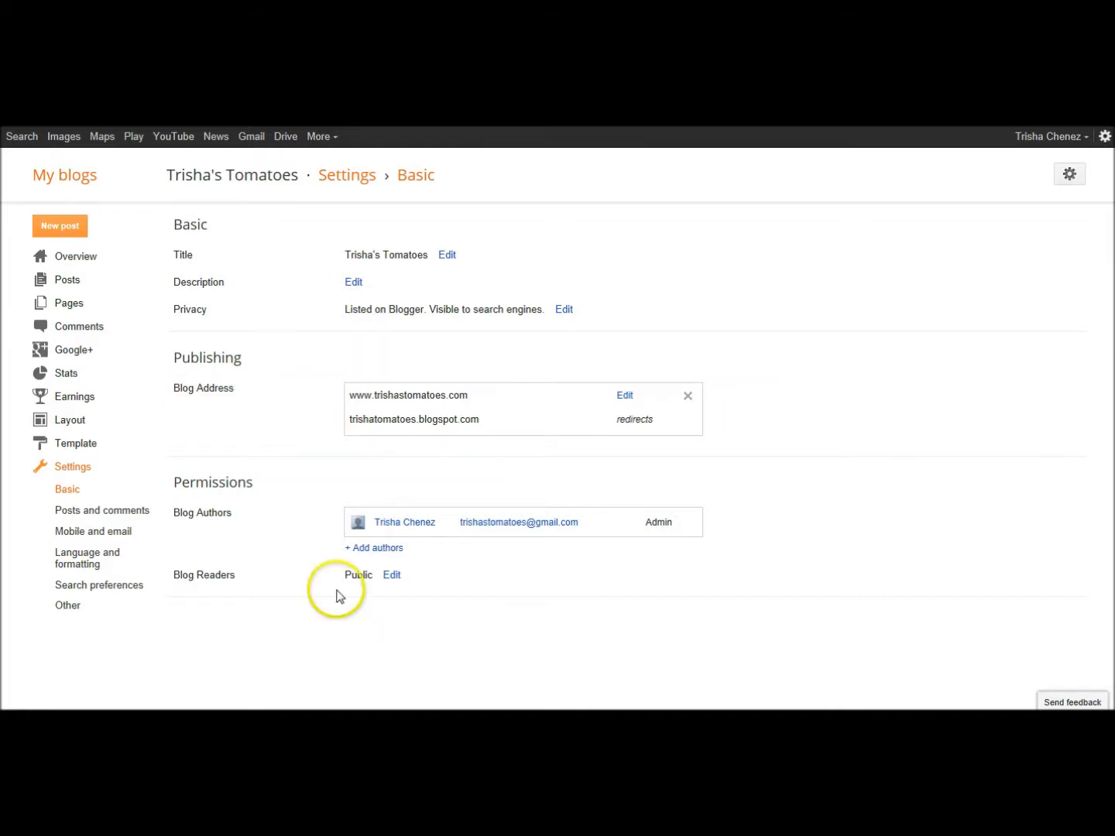
click(626, 396)
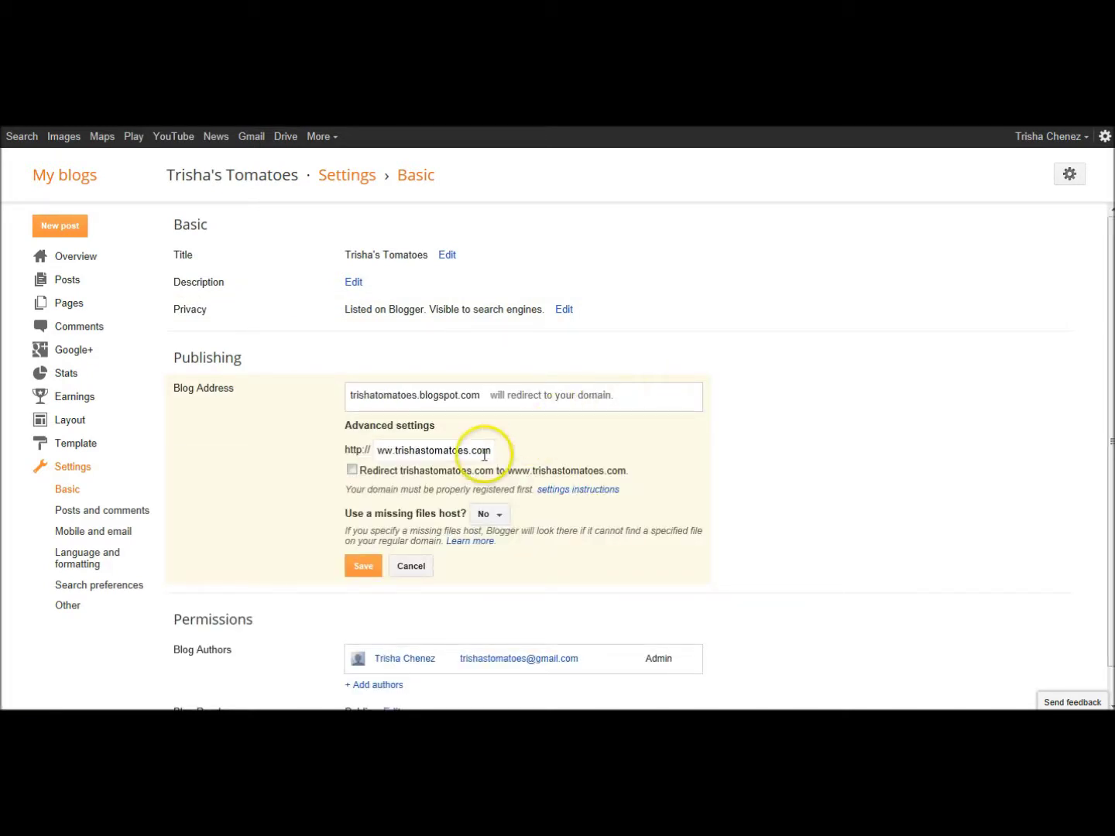
click(352, 470)
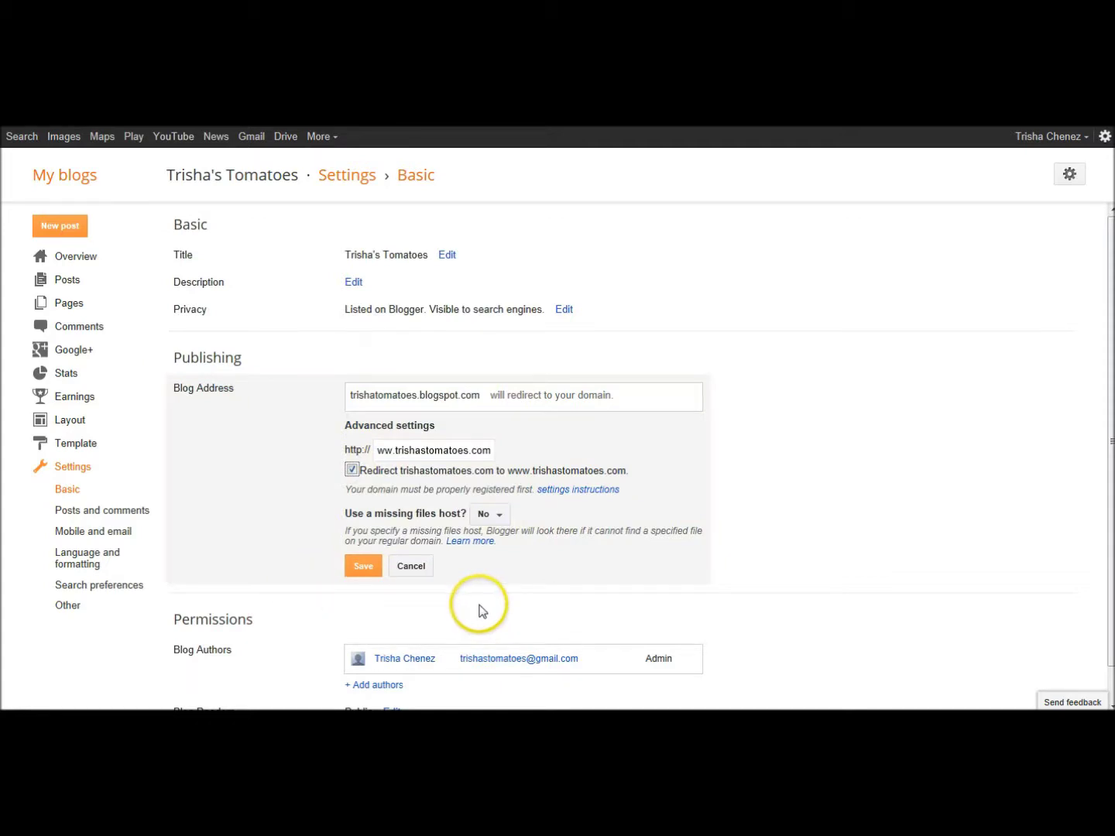
click(363, 566)
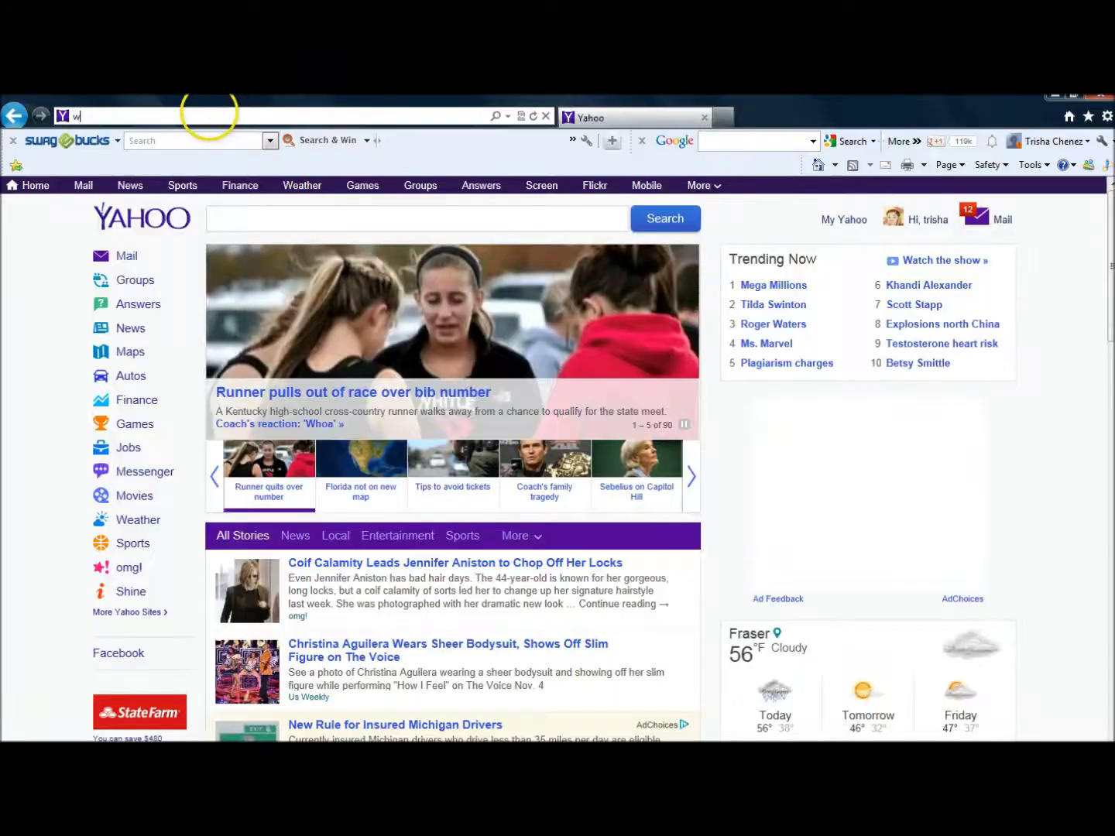
text(ww.trishastomatoes.com)
key(Return)
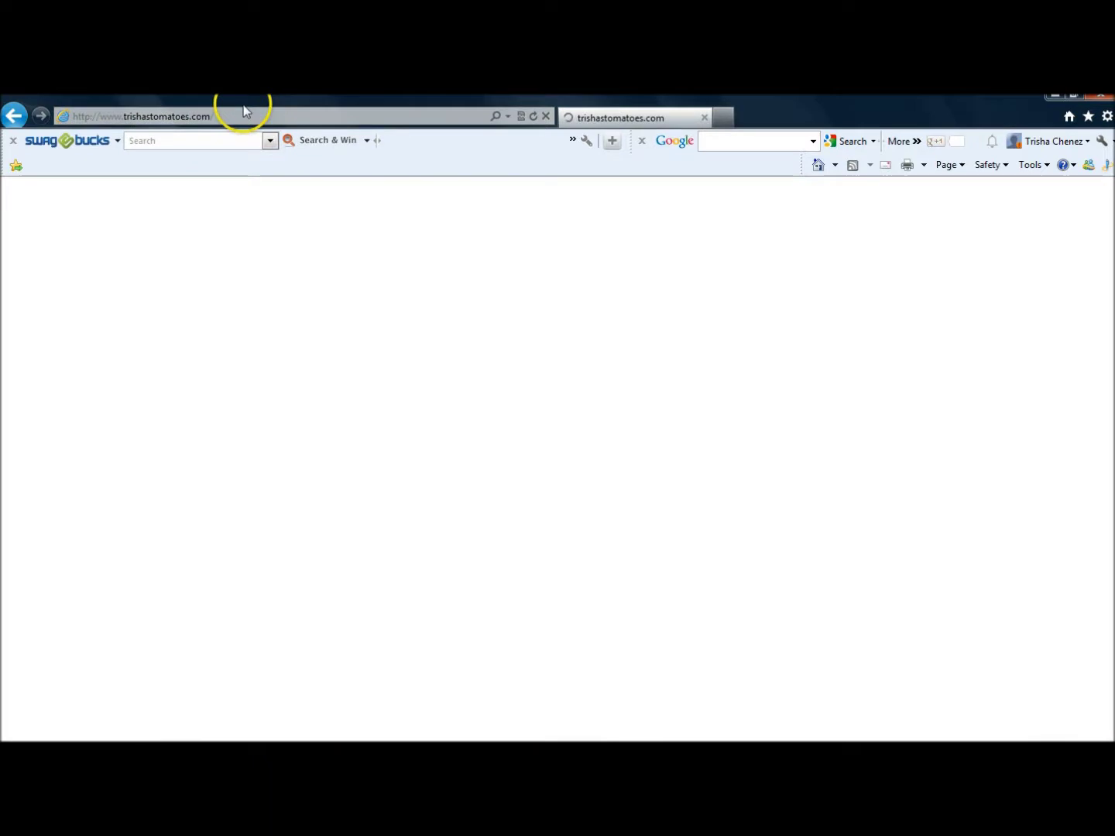
click(230, 115)
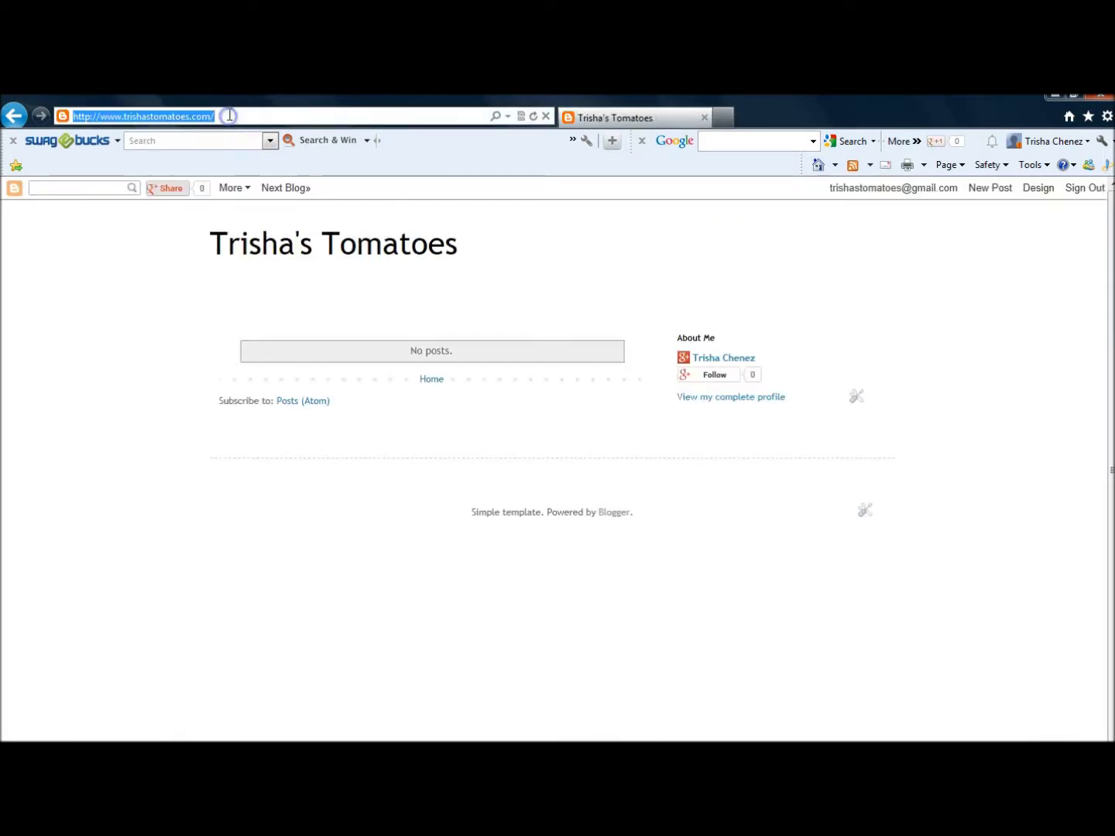
text(trishastomatoe)
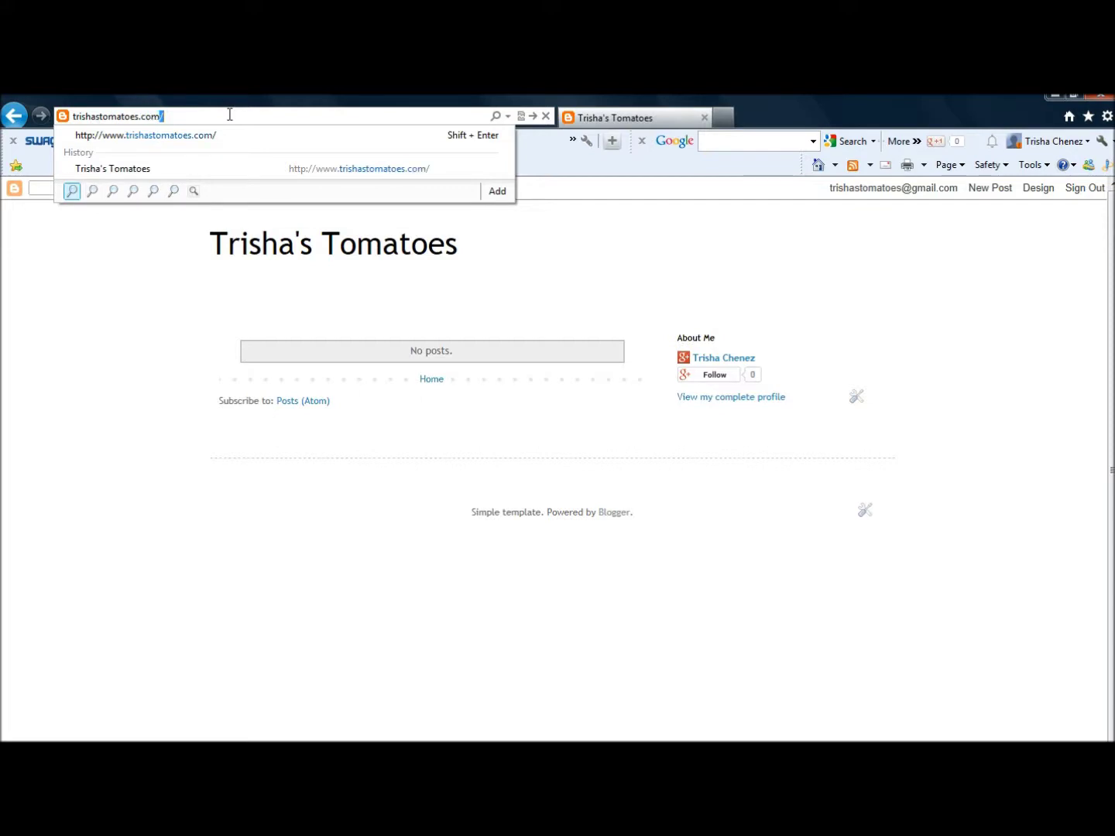
text(s.com)
key(Return)
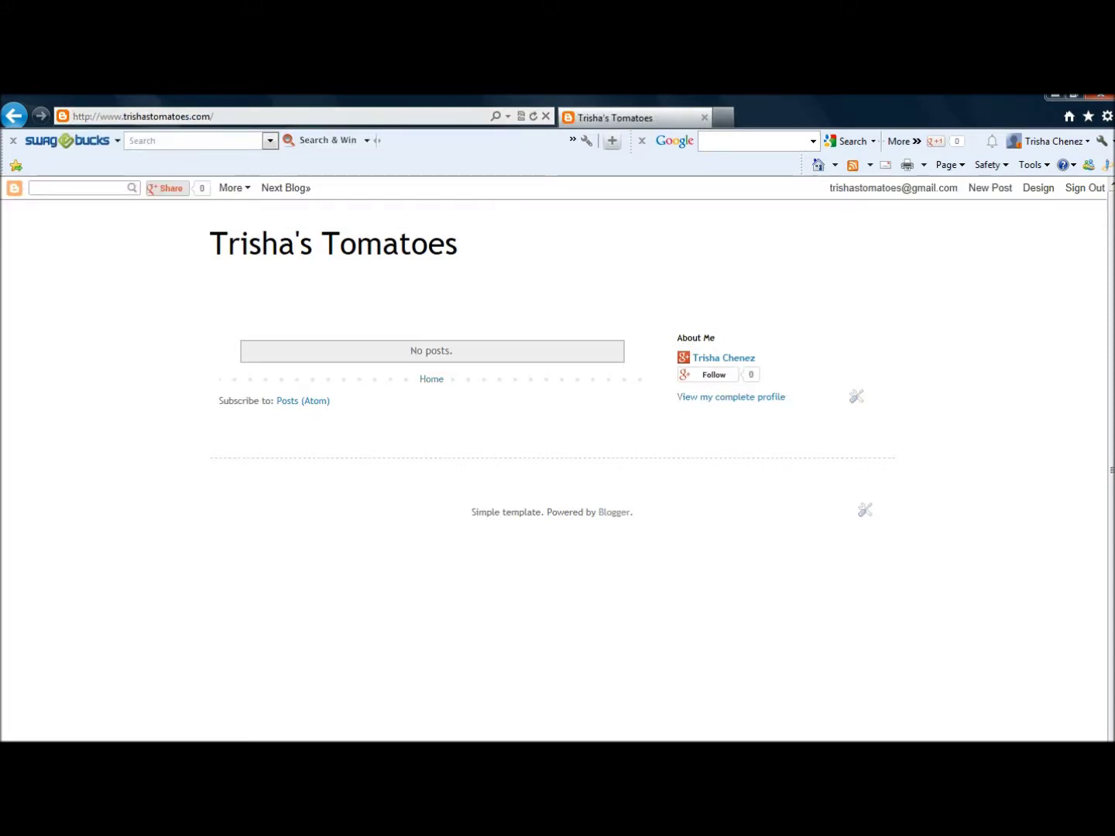